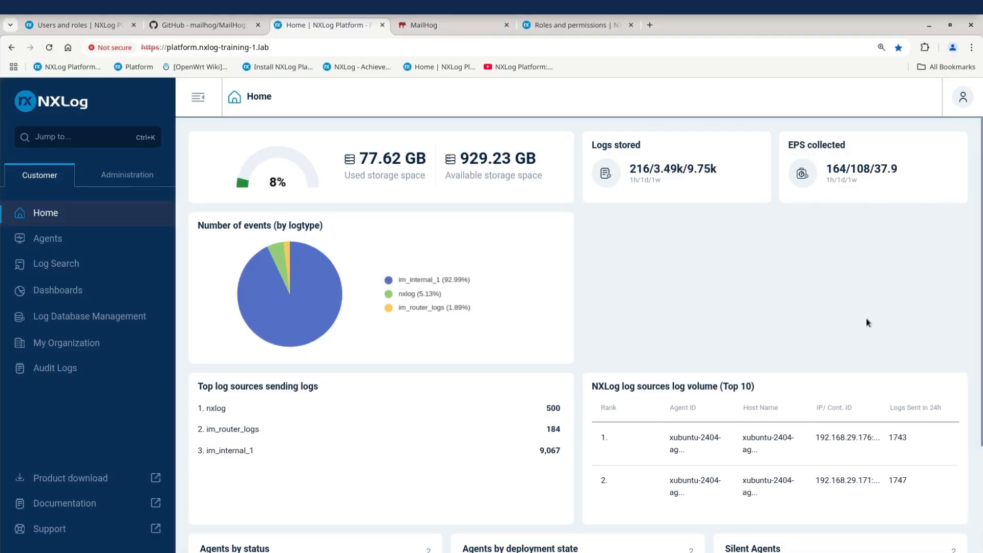
Open the list of users in the administration area's Users & Roles Management
left_click(116, 179)
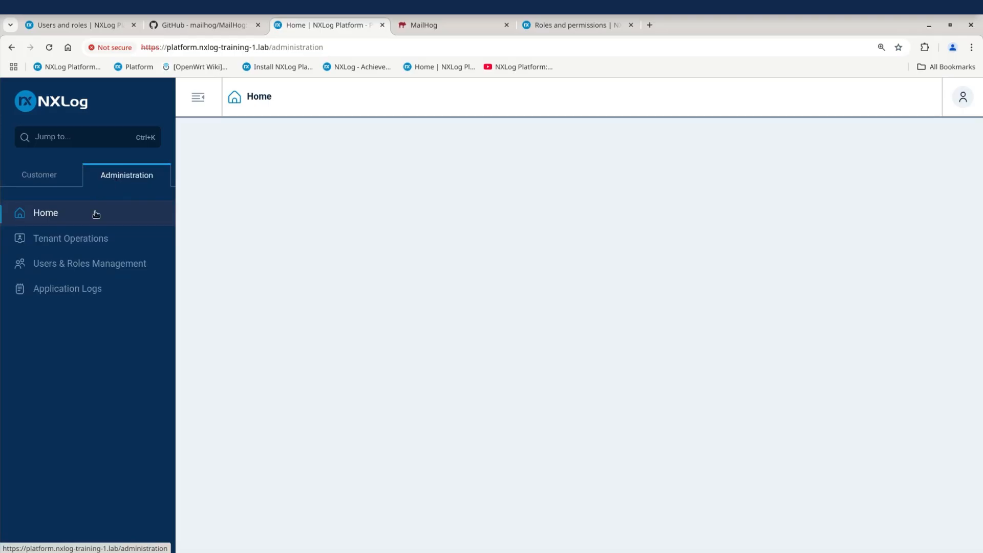
left_click(108, 265)
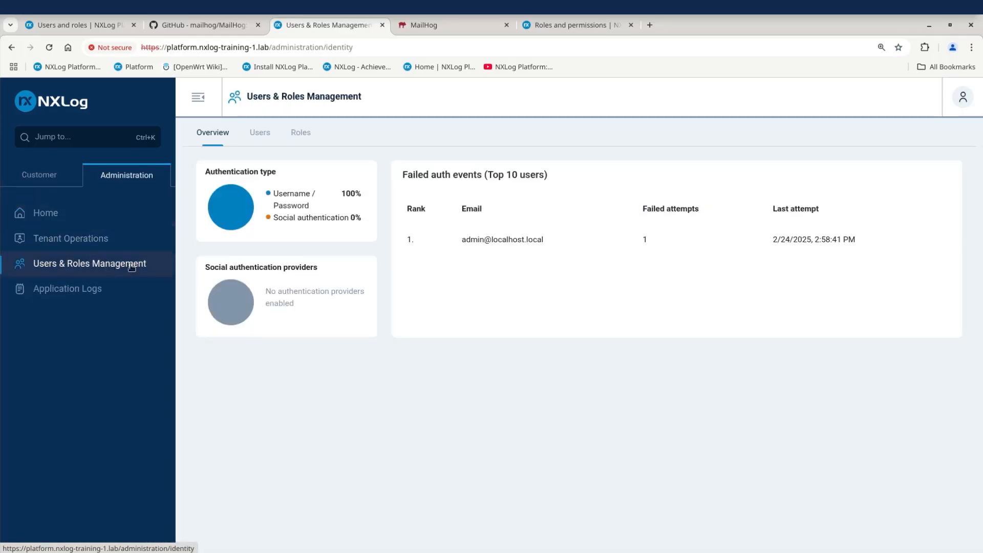
left_click(260, 134)
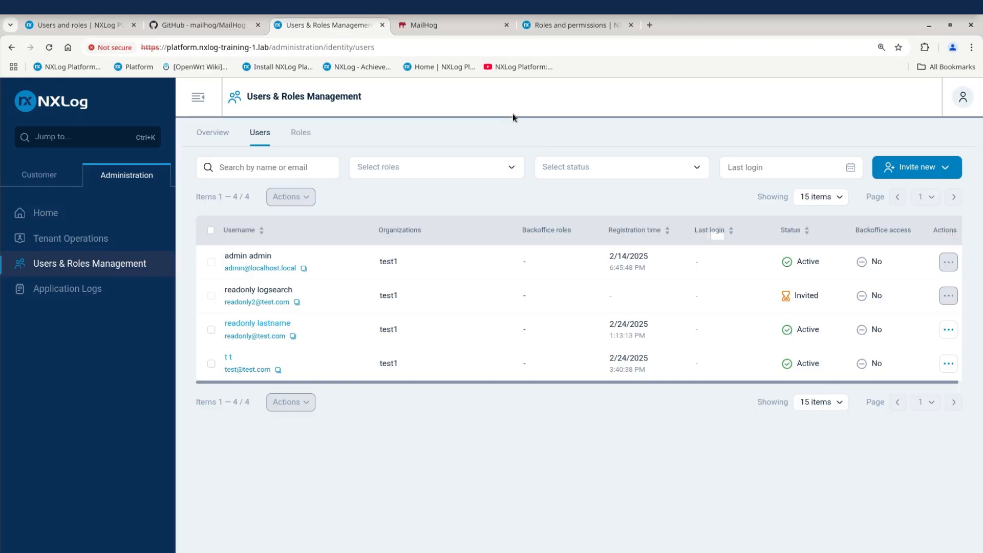
Examine the MailHog README on GitHub and the newest test1 invitation email in the MailHog inbox, and return to the NXLog Platform user list
left_click(194, 24)
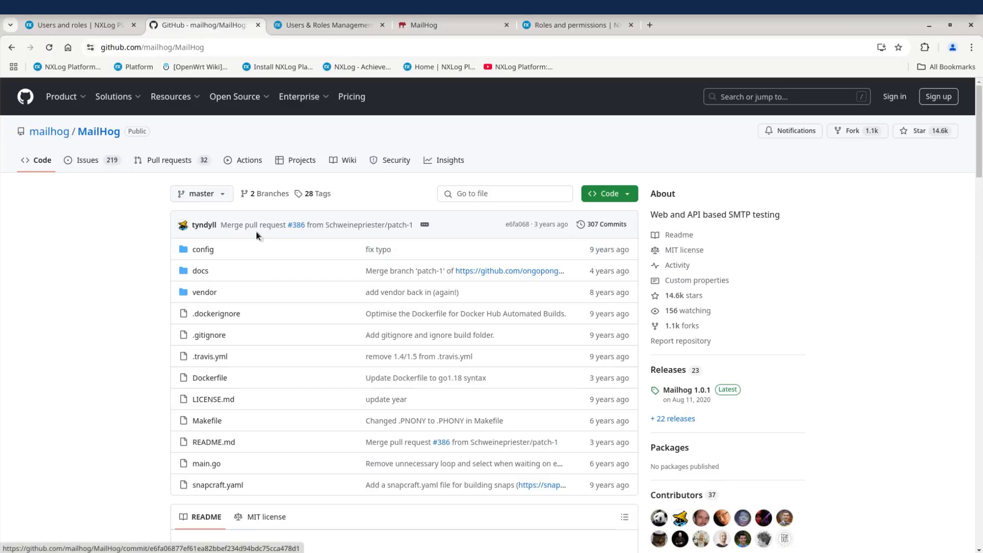
scroll(509, 322, "down", 5)
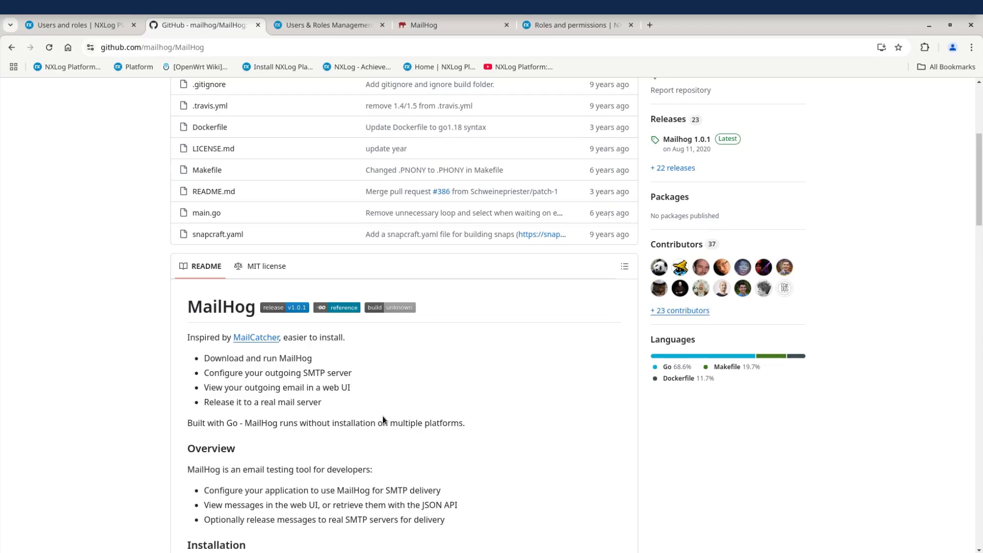
left_click(425, 26)
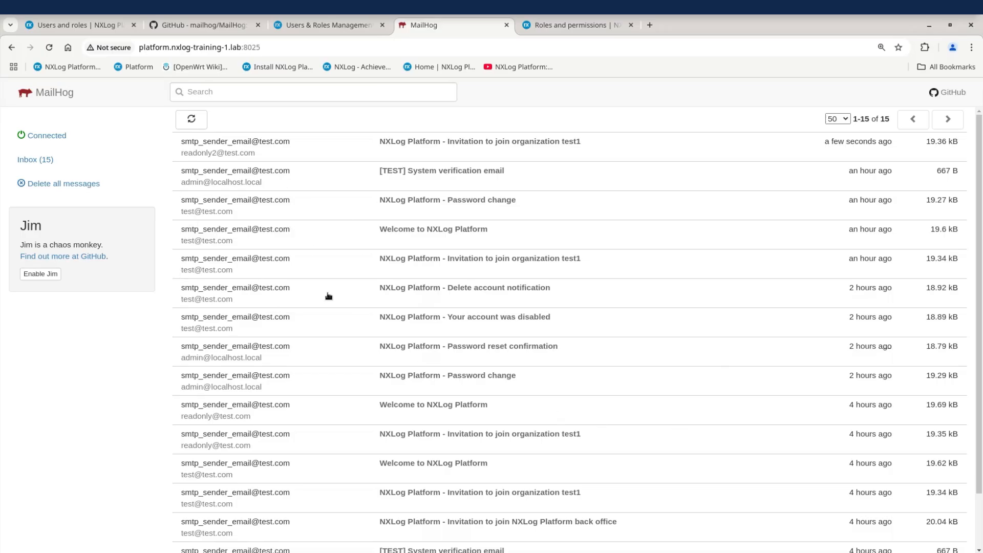
left_click(267, 147)
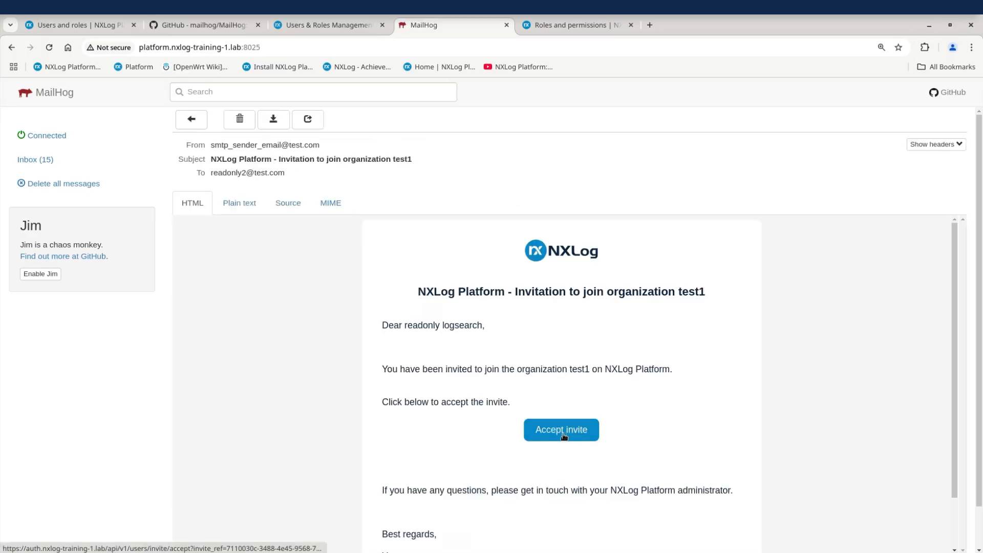
left_click(191, 119)
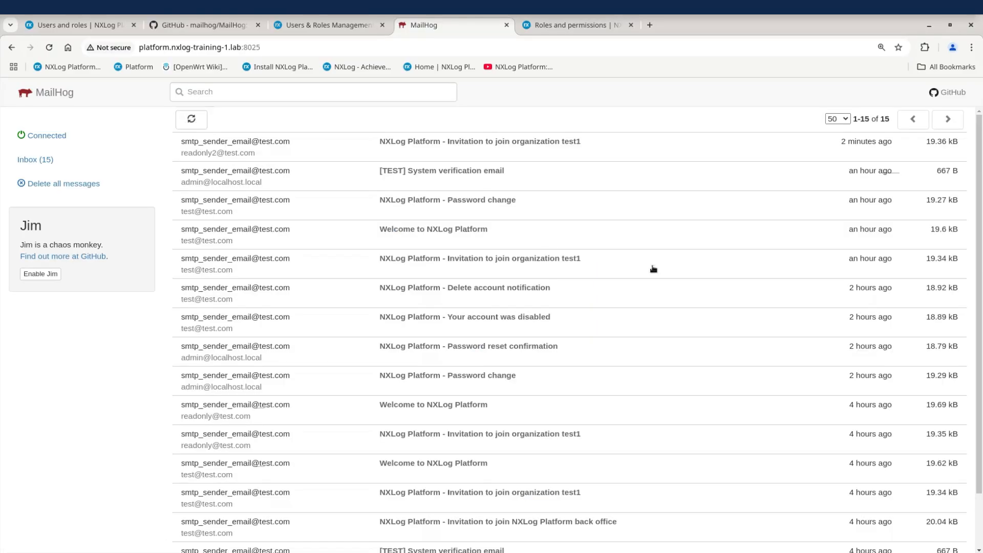
left_click(330, 26)
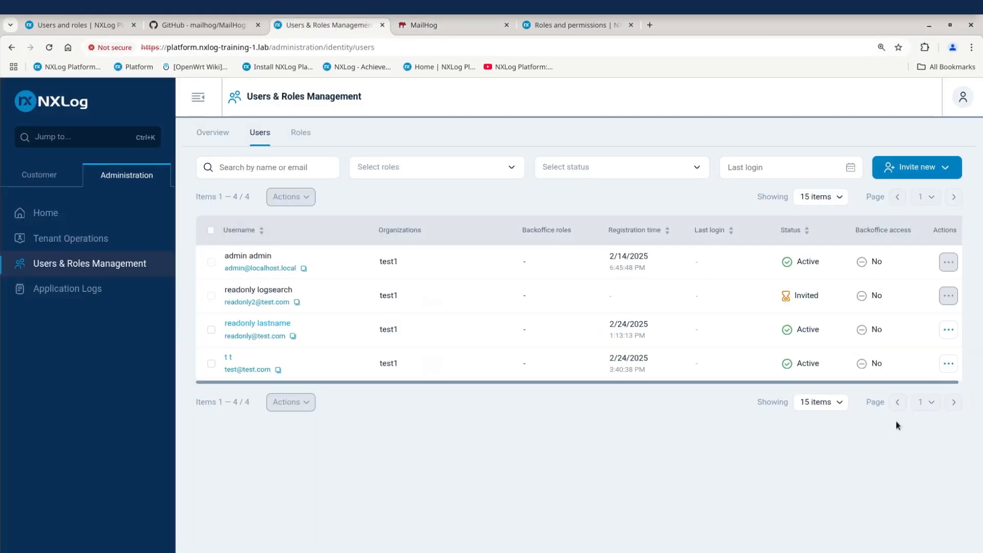
left_click(946, 167)
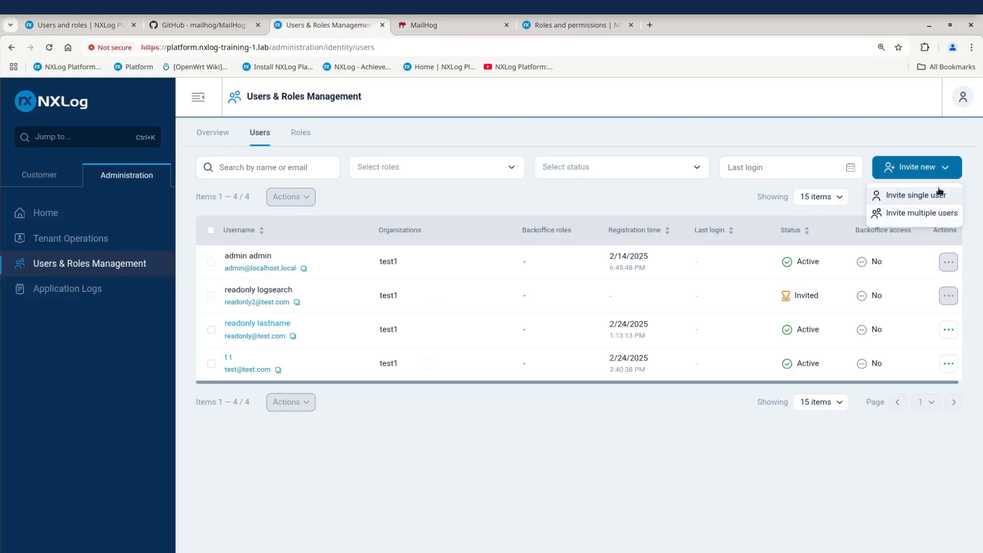
left_click(939, 219)
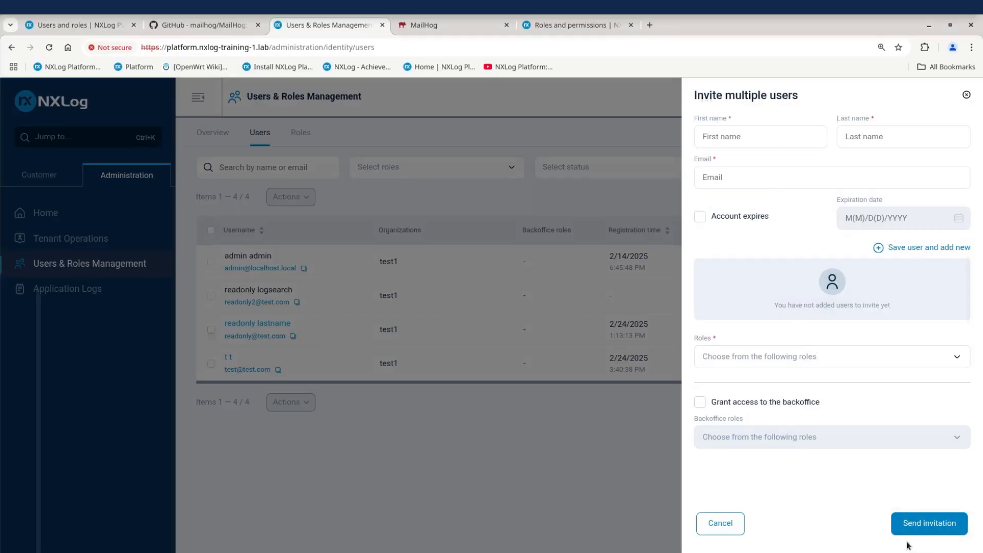
left_click(967, 96)
Start a single-user invitation and fill in the invitee's first name, last name and e-mail address
left_click(941, 169)
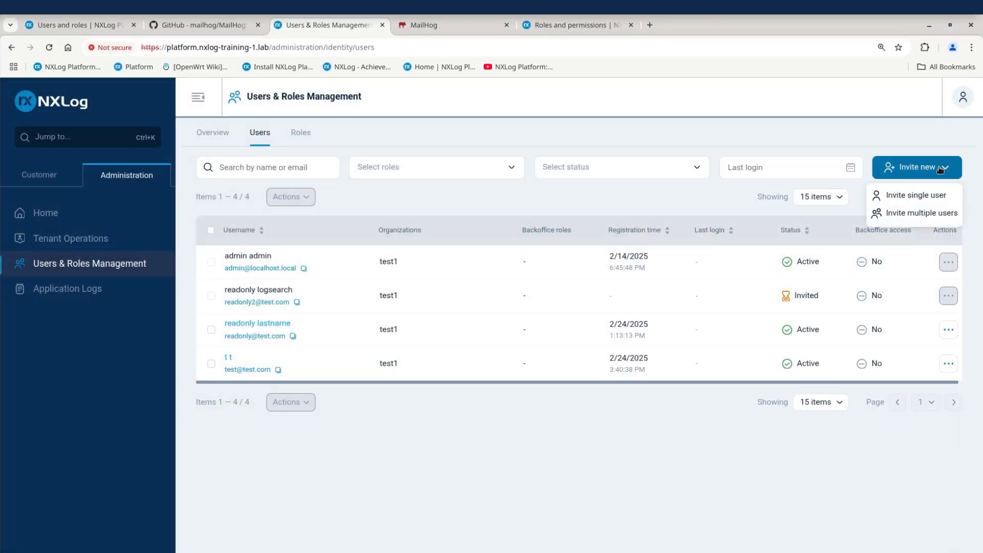
left_click(902, 195)
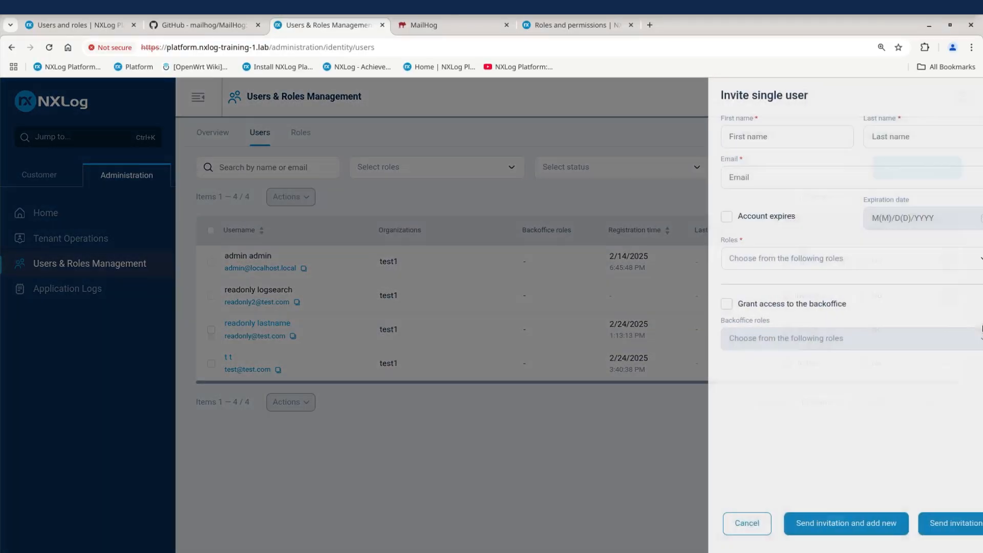
left_click(744, 137)
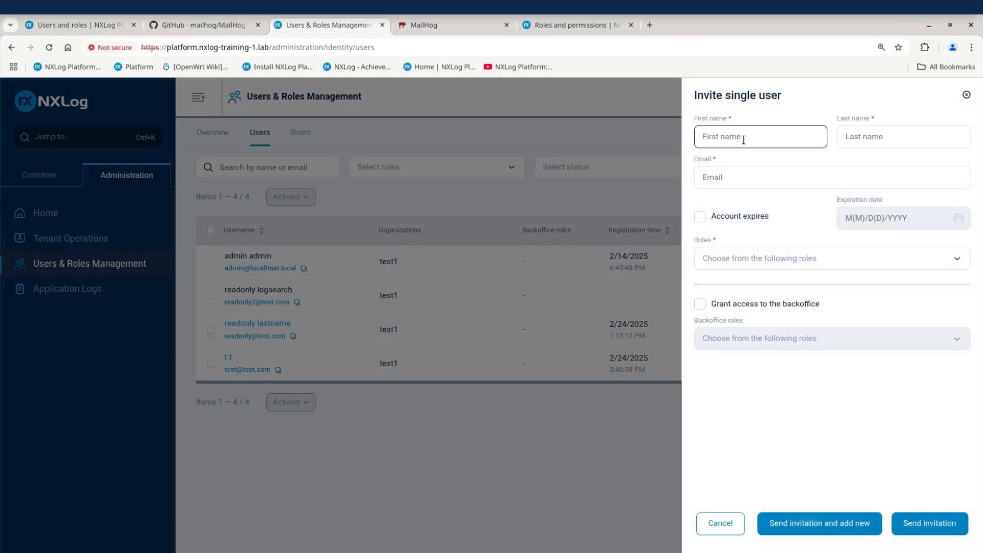
type("logsearch")
key("Tab")
type("only")
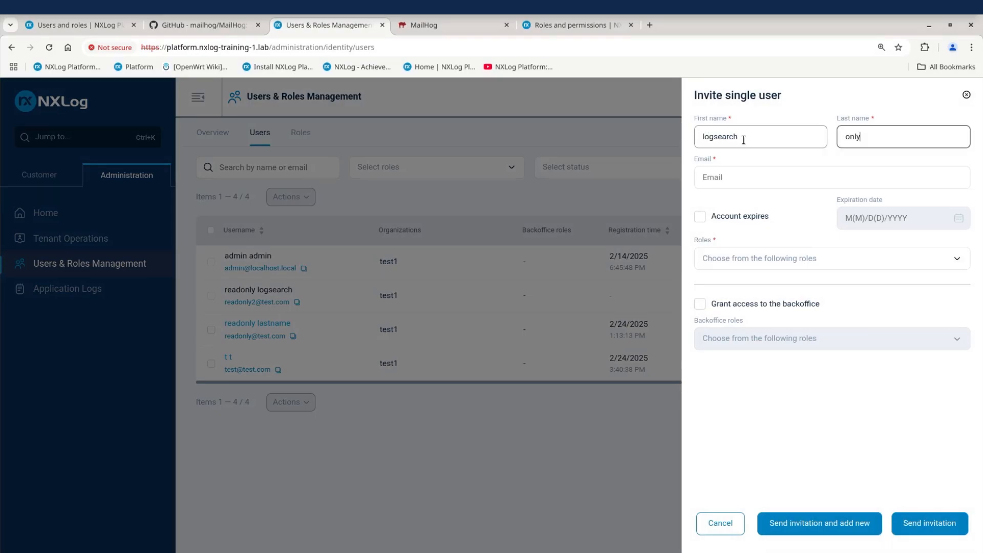
type("2")
left_click(765, 186)
type("l")
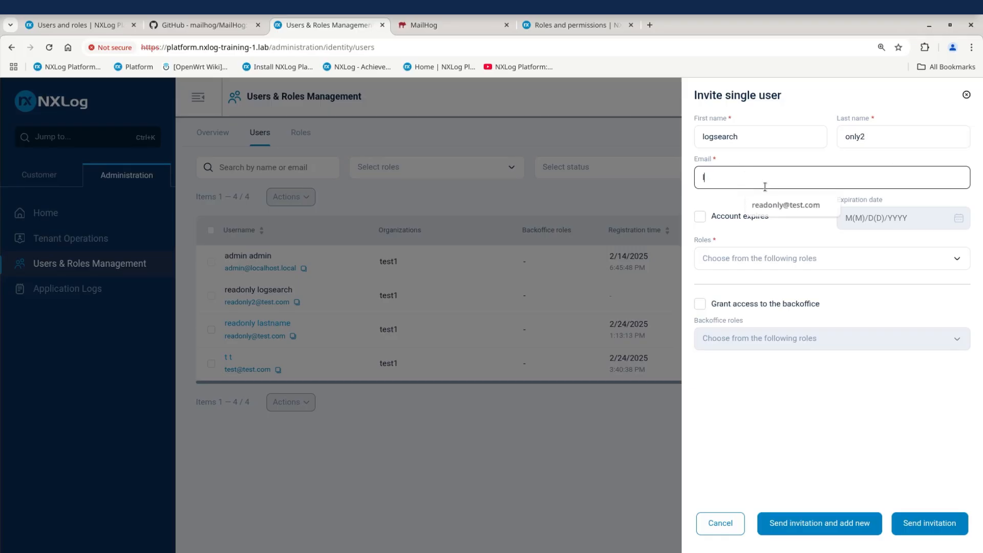
type("ogsearch@test.com")
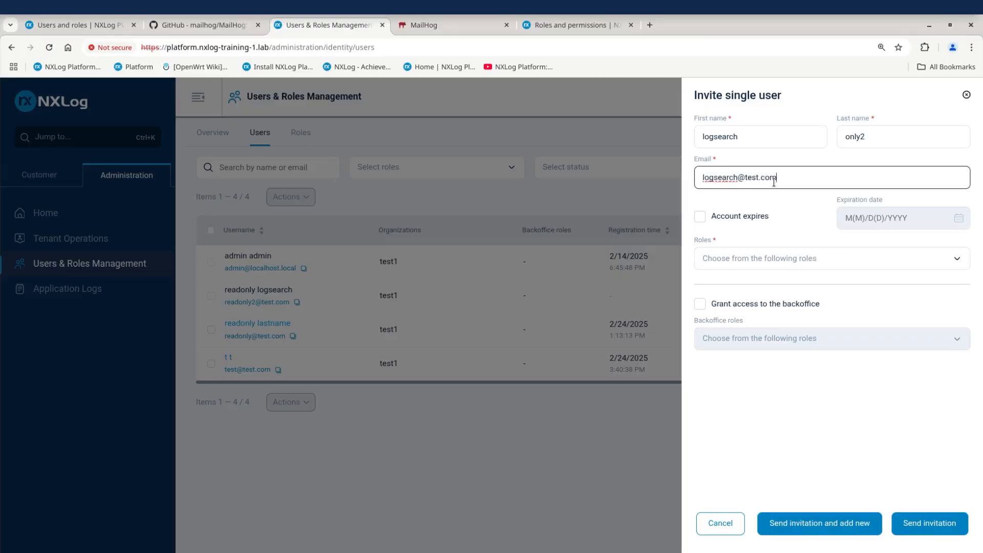
Make the invited account expire, with the expiration date 3/7/2025
left_click(700, 219)
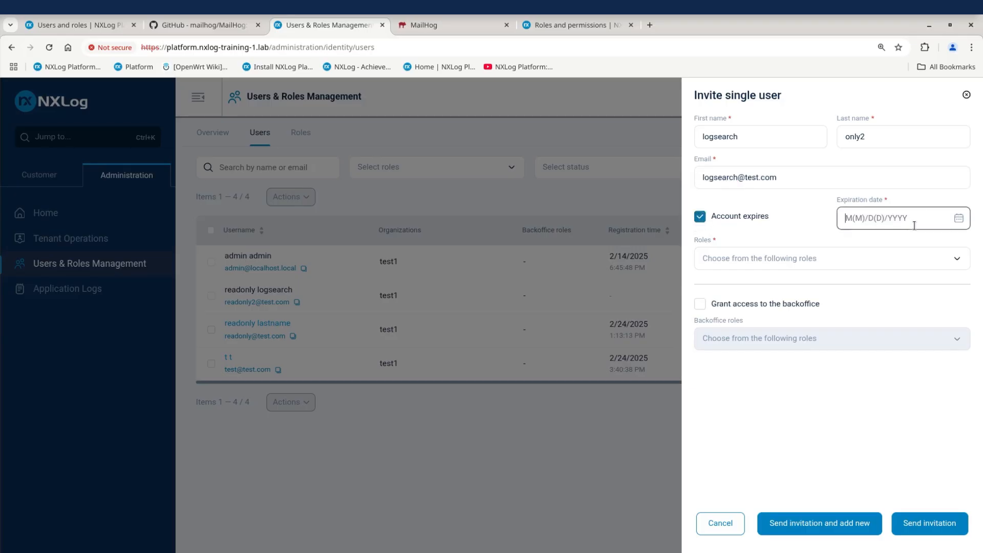
left_click(956, 219)
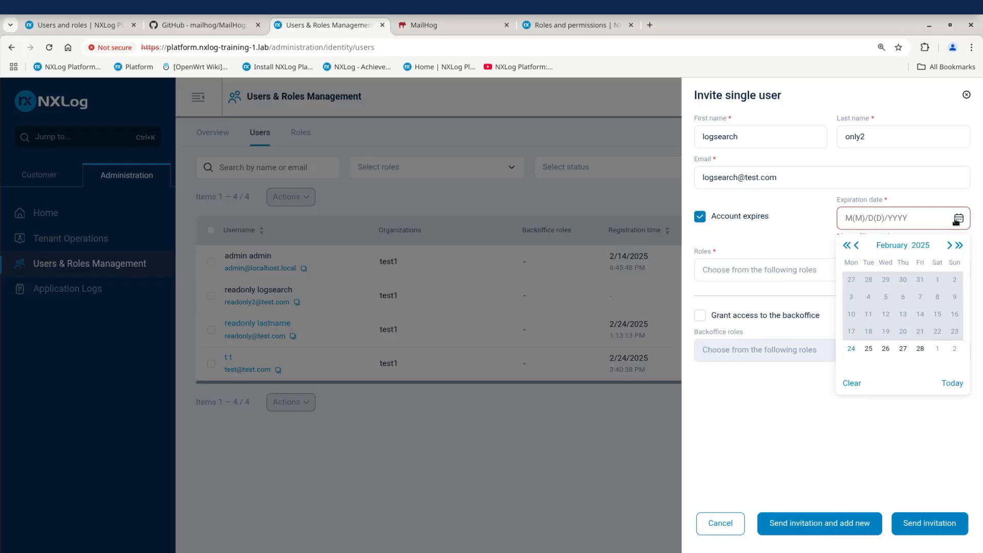
left_click(950, 245)
left_click(920, 297)
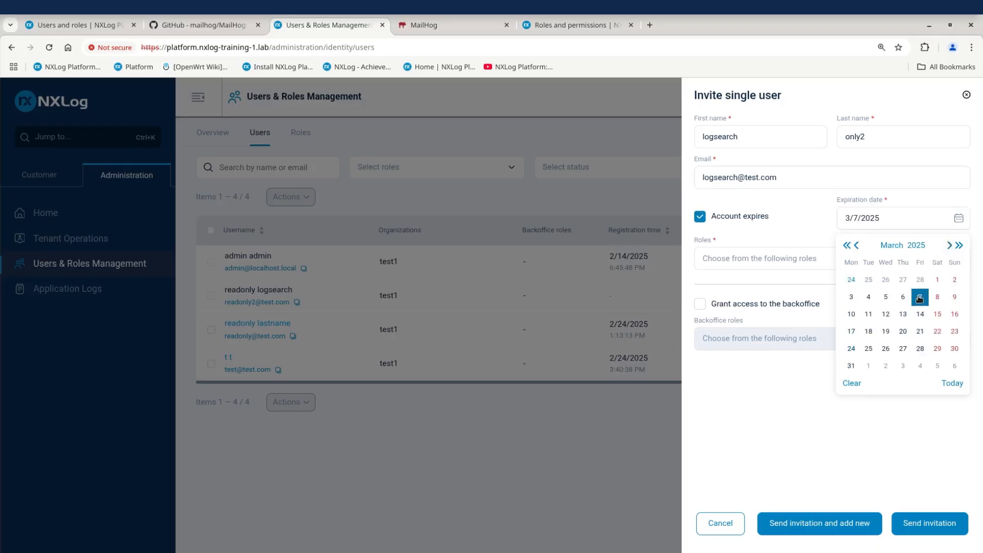
left_click(794, 213)
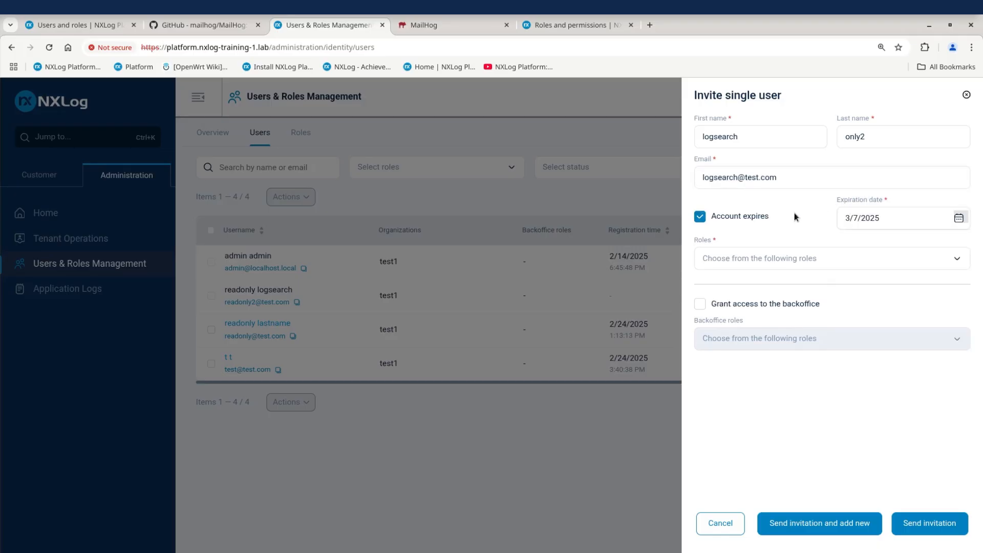
Assign the Log Search role to the invitee and send the invitation
left_click(807, 260)
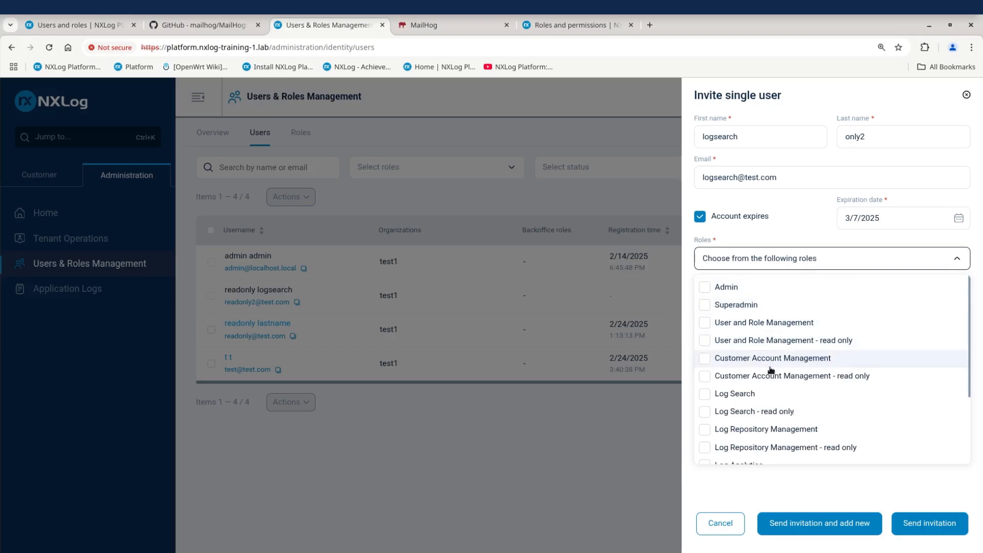
left_click(705, 394)
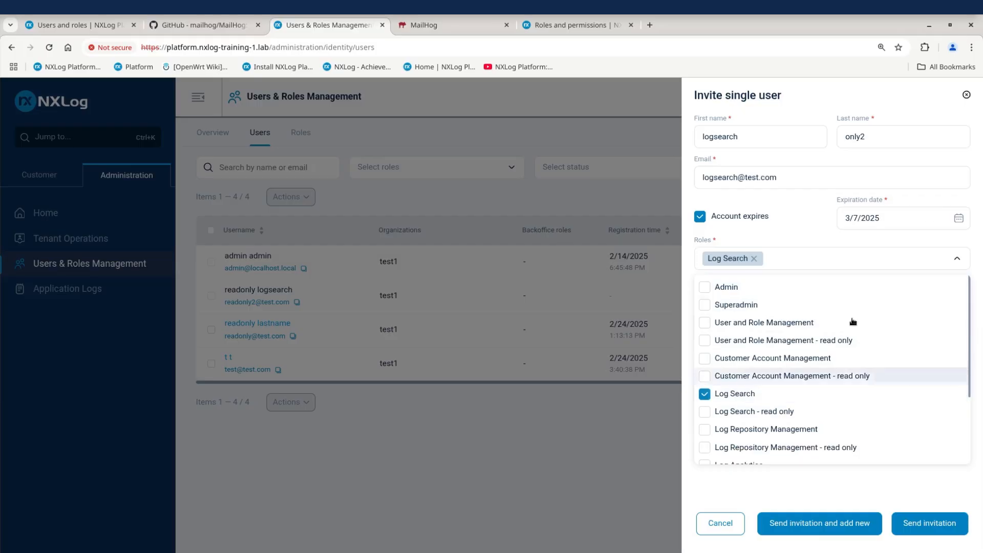
left_click(800, 239)
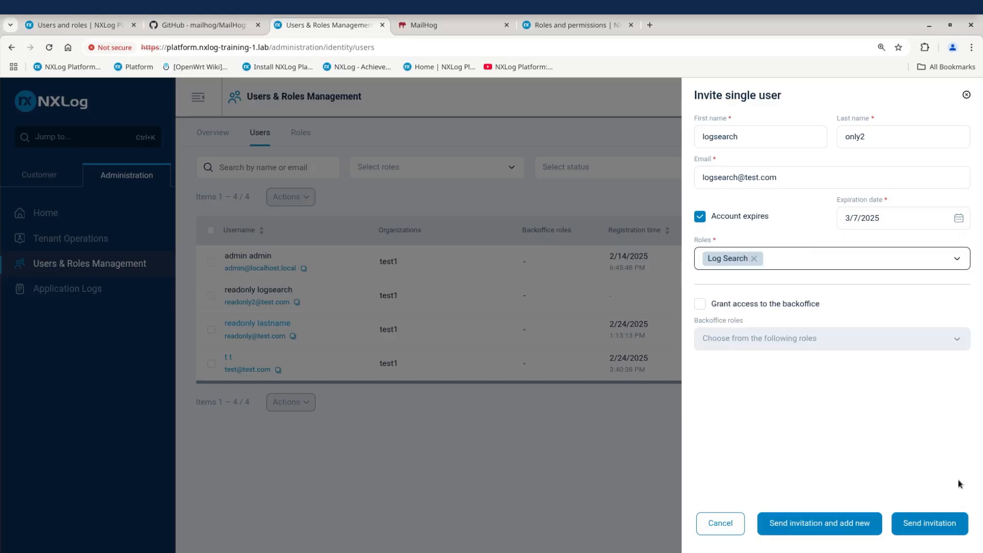
left_click(929, 533)
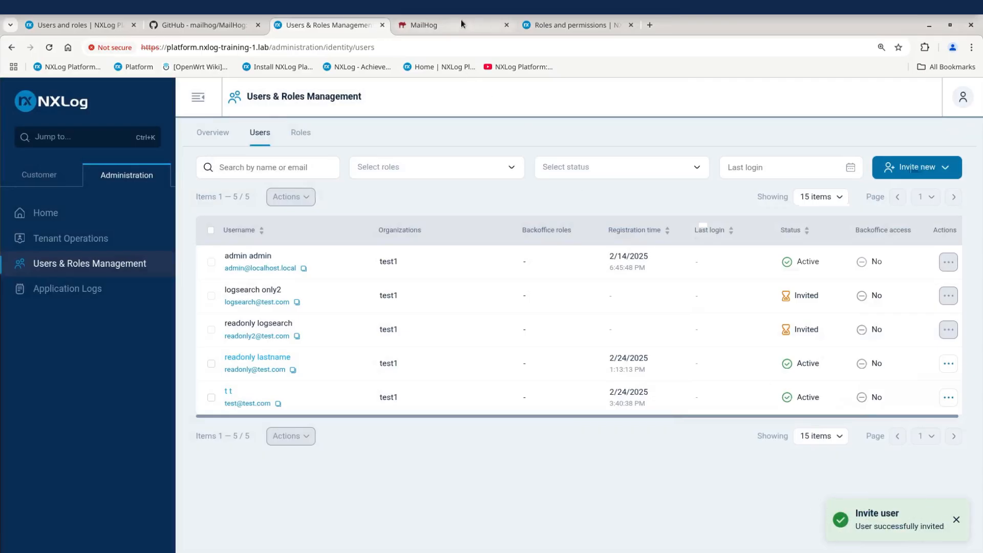
Switch to MailHog, open the newly sent test1 invitation email and open its accept link in an incognito window
left_click(443, 25)
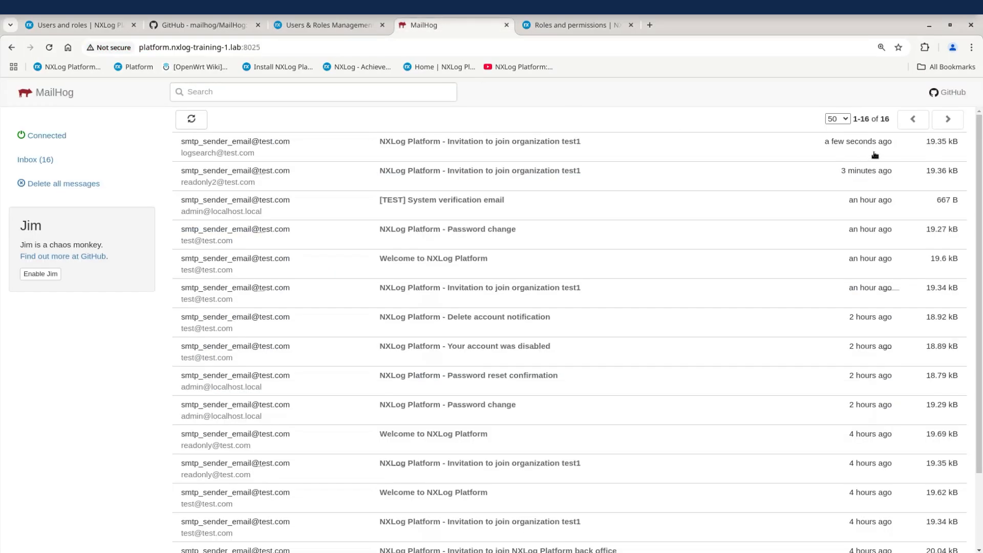
left_click(481, 144)
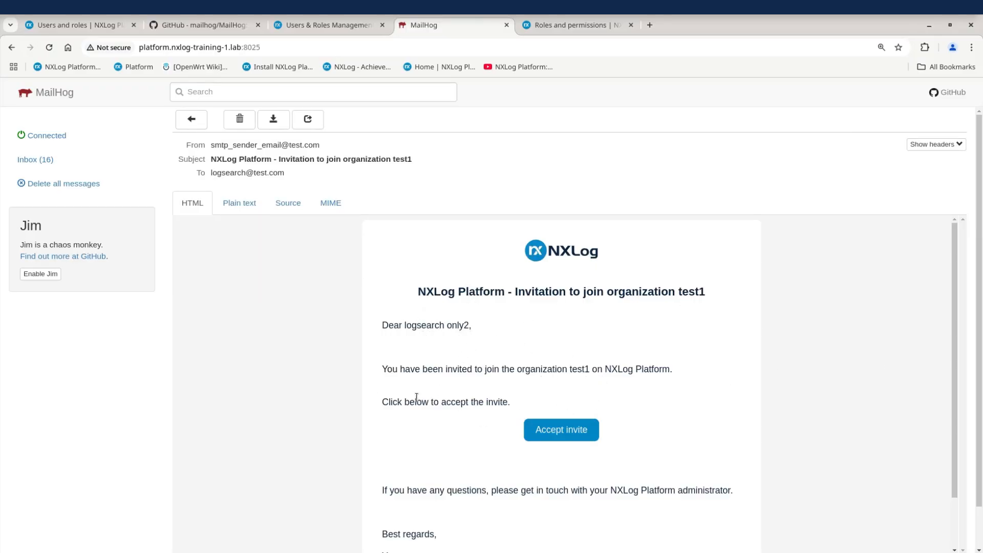
right_click(552, 430)
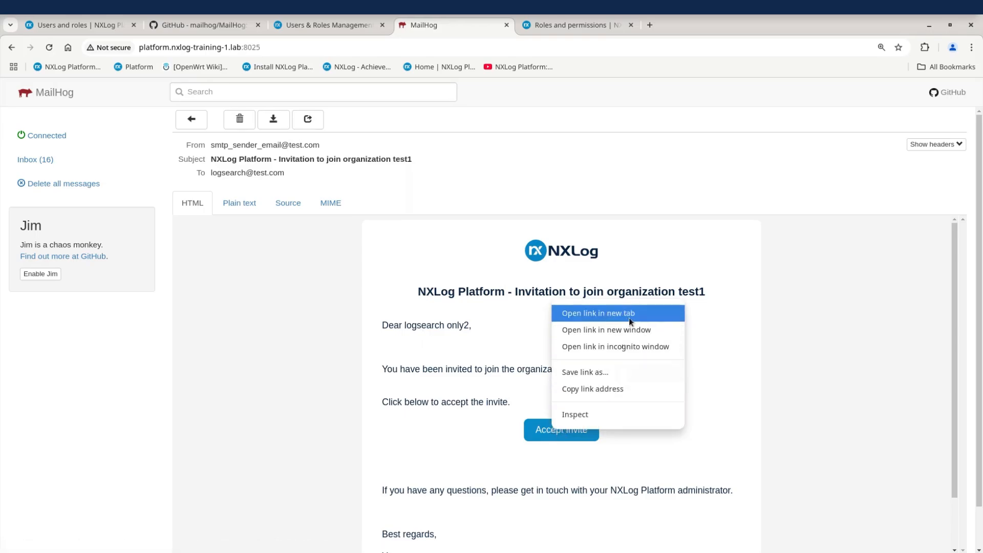
left_click(641, 345)
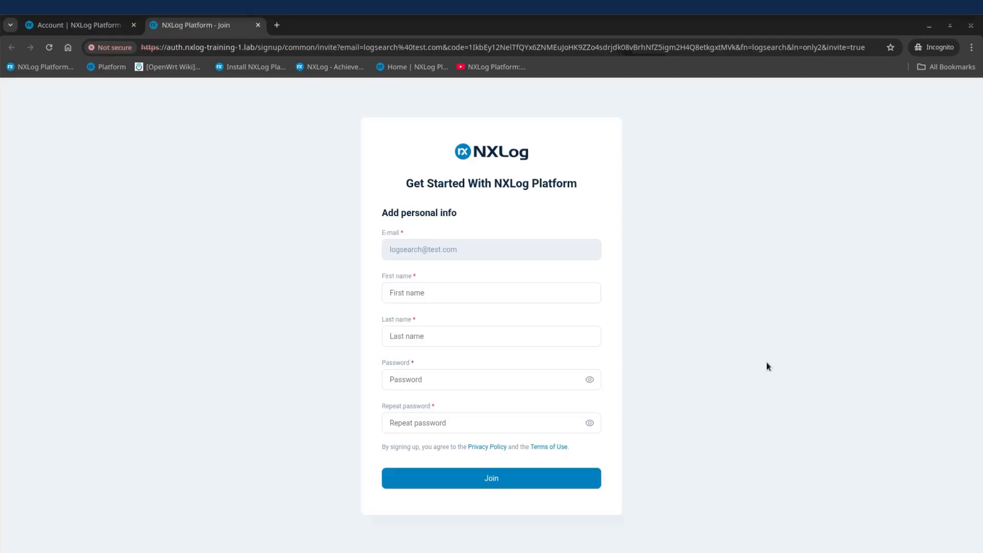
Fill in the invited user's first name and last name on the NXLog Platform sign-up form
left_click(438, 300)
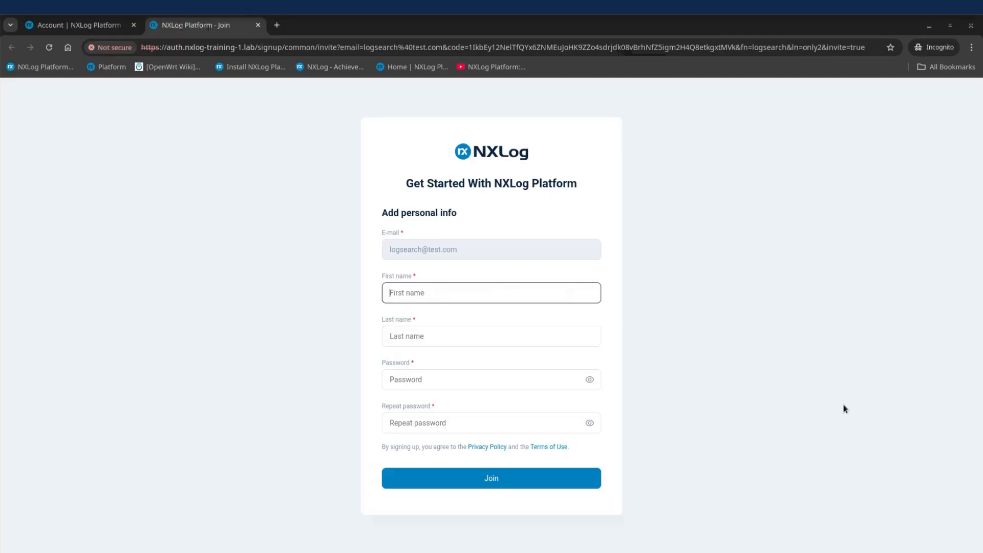
type("logsearch")
key("Tab")
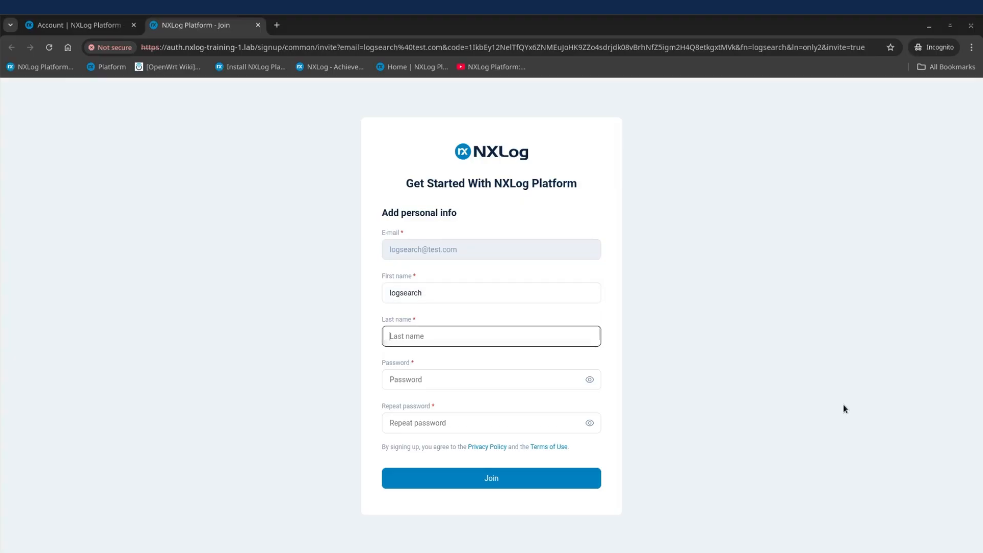
type("something")
key("Tab")
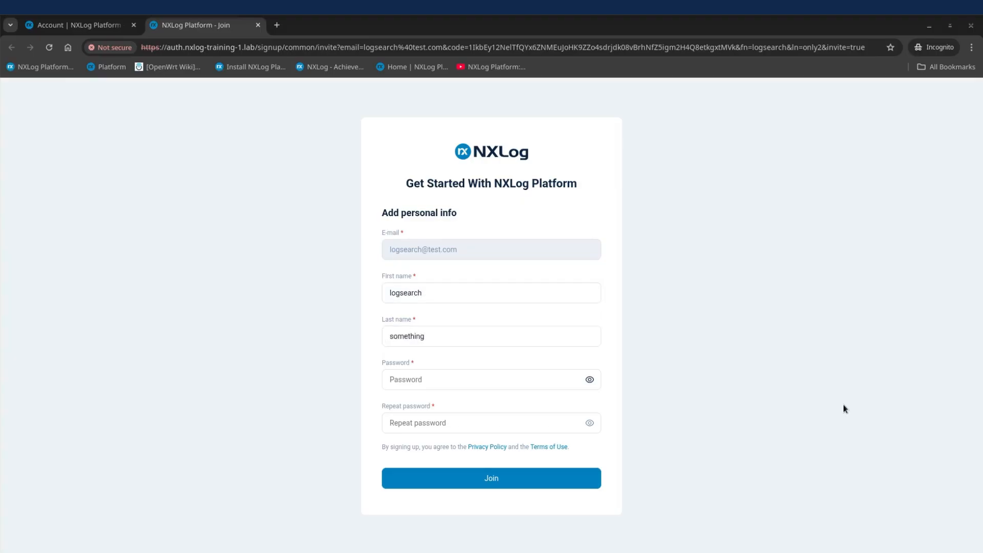
Enter the new account's password and repeat it in the confirmation field
left_click(503, 375)
type("********")
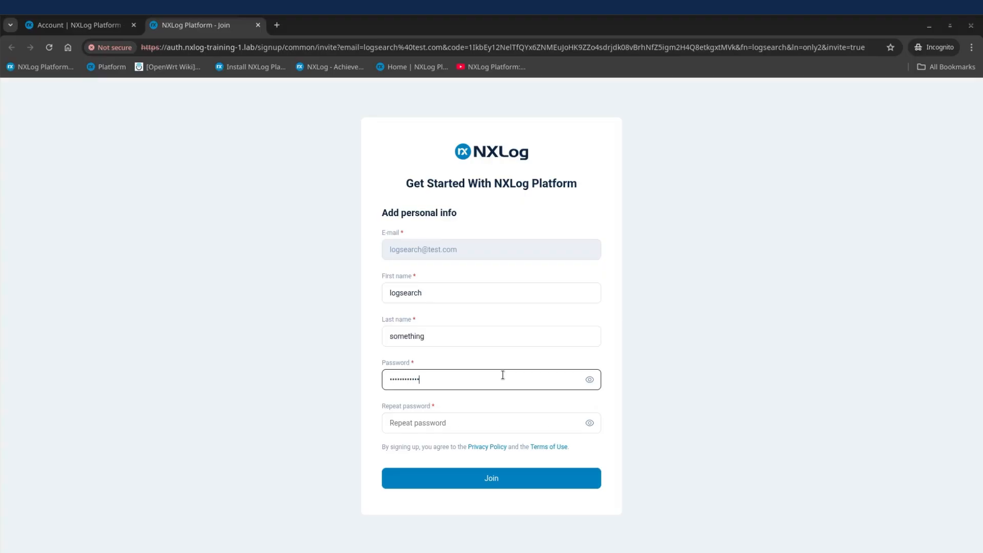
key("Tab")
left_click(479, 424)
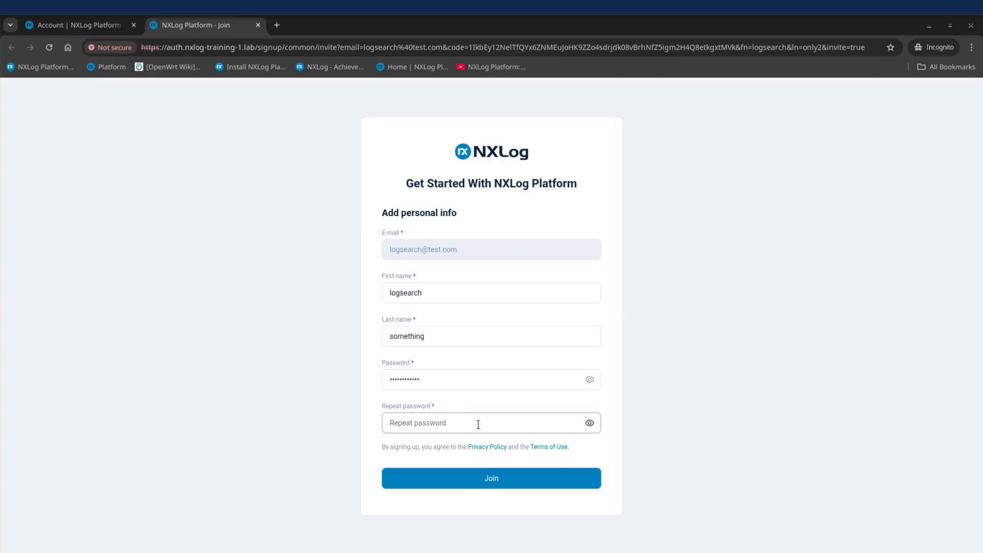
type("******")
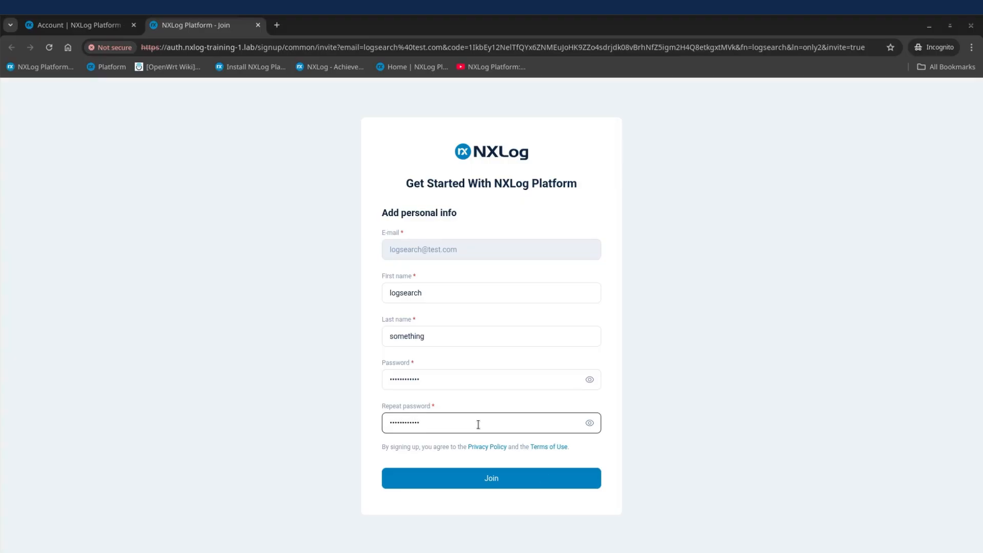
Submit the sign-up form to join NXLog Platform and check which account is signed in
left_click(516, 477)
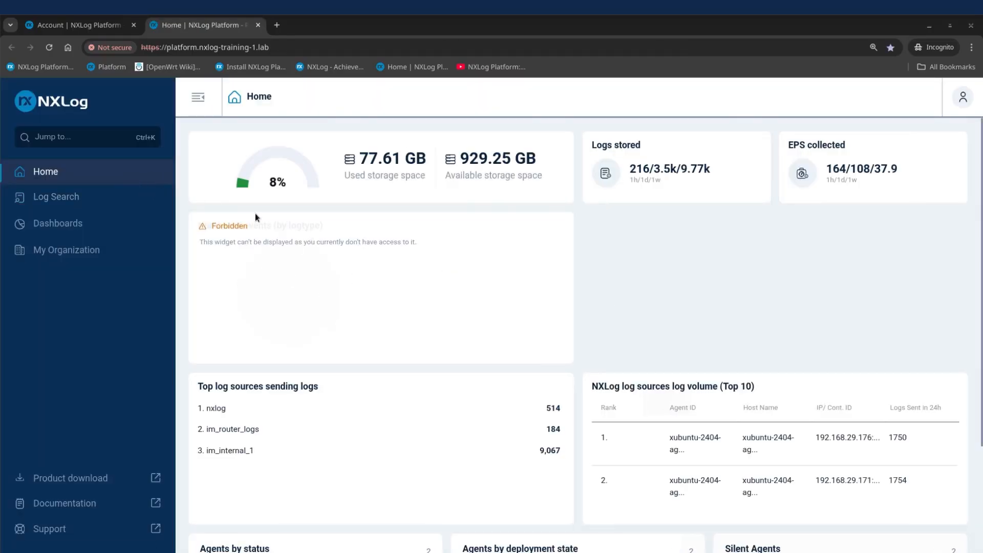
left_click(963, 98)
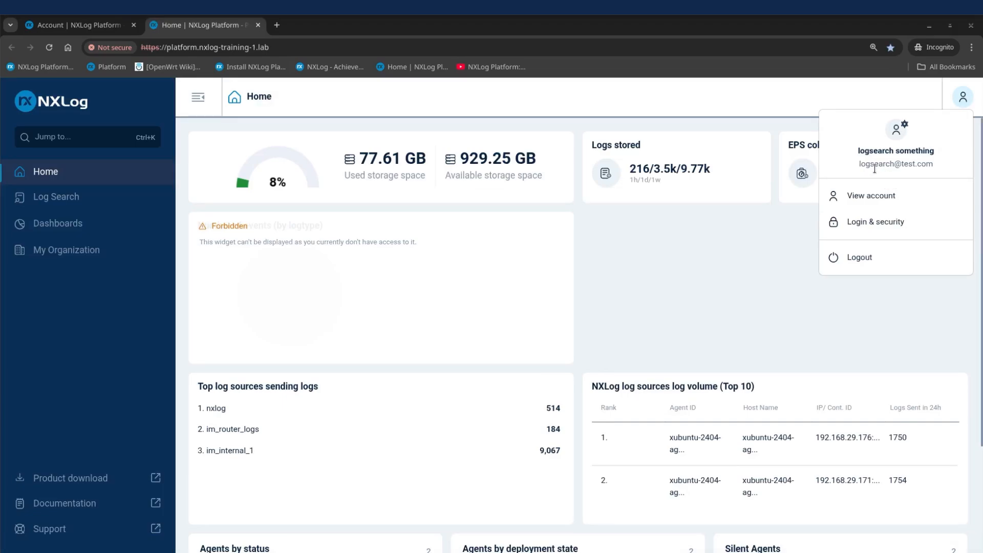
left_click(730, 269)
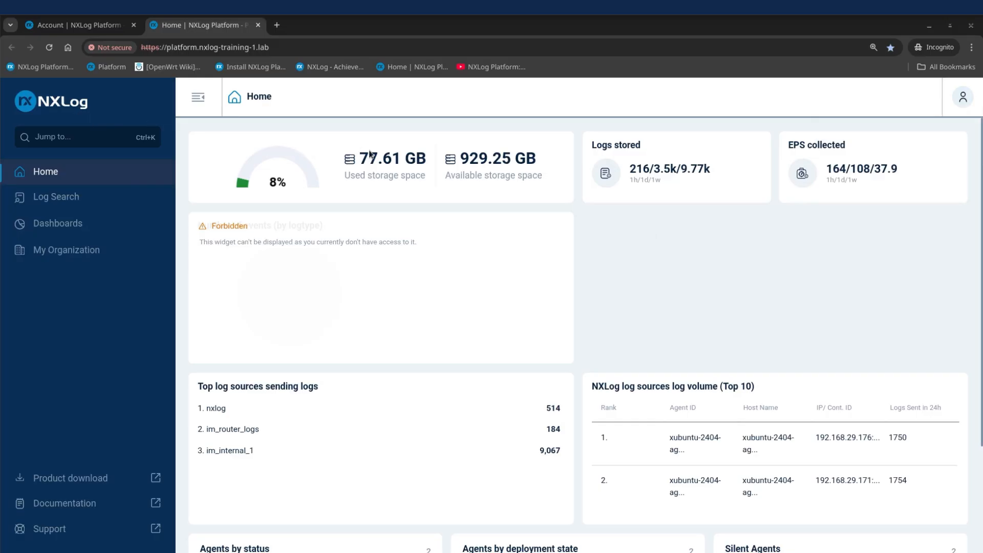
Check the signed-in account in the admin window, open its Customer home page, and compare the navigation with the invited user's in the incognito window
key("alt+Tab")
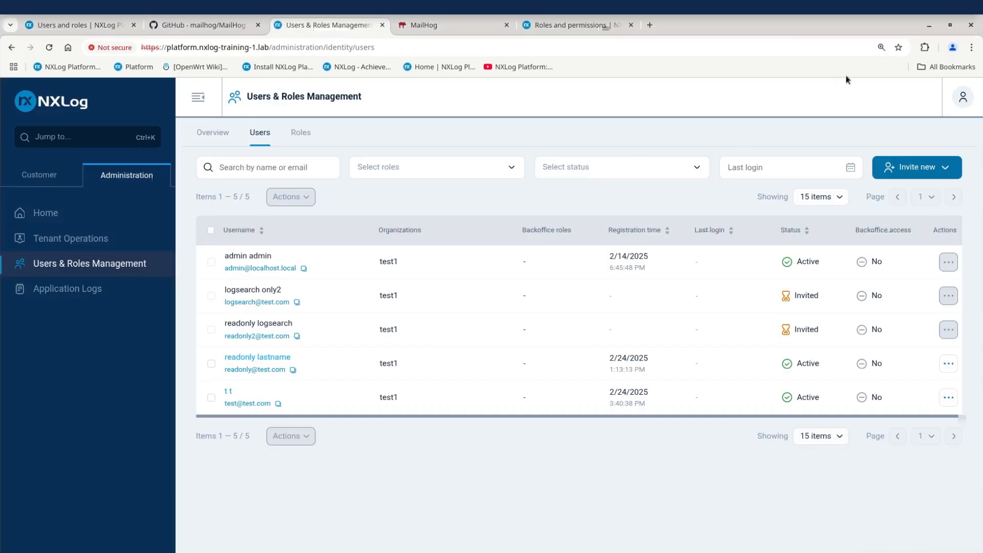
left_click(955, 98)
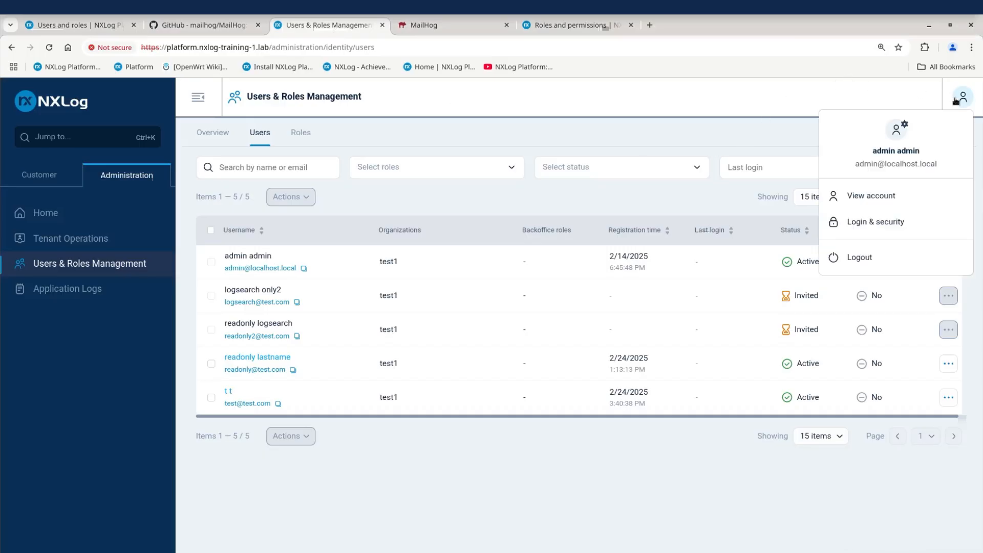
left_click(25, 175)
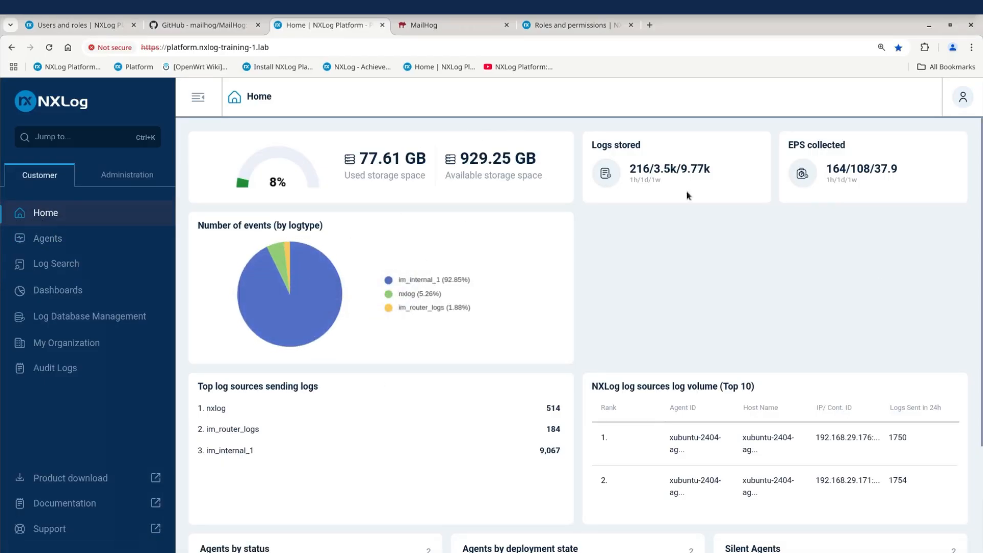
key("alt+Tab")
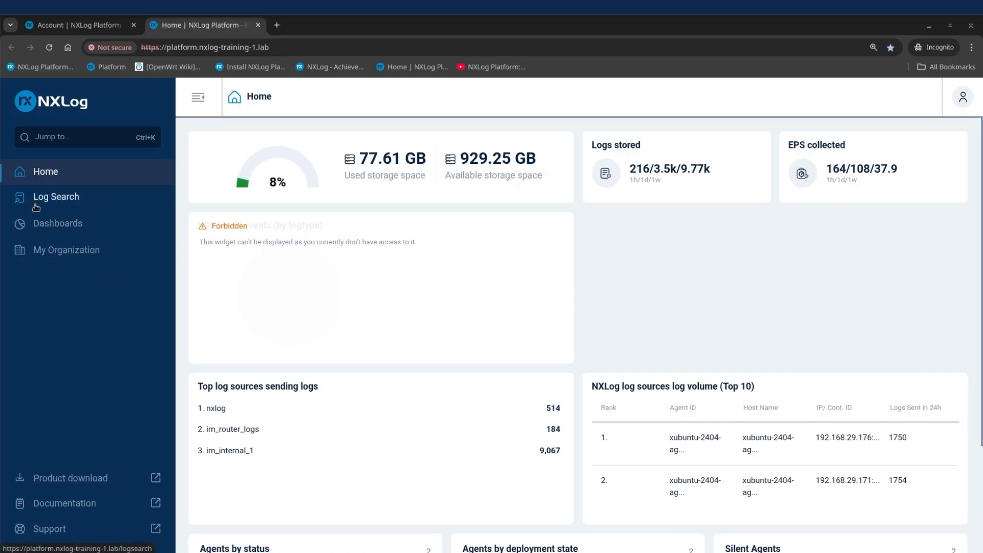
key("alt+Tab")
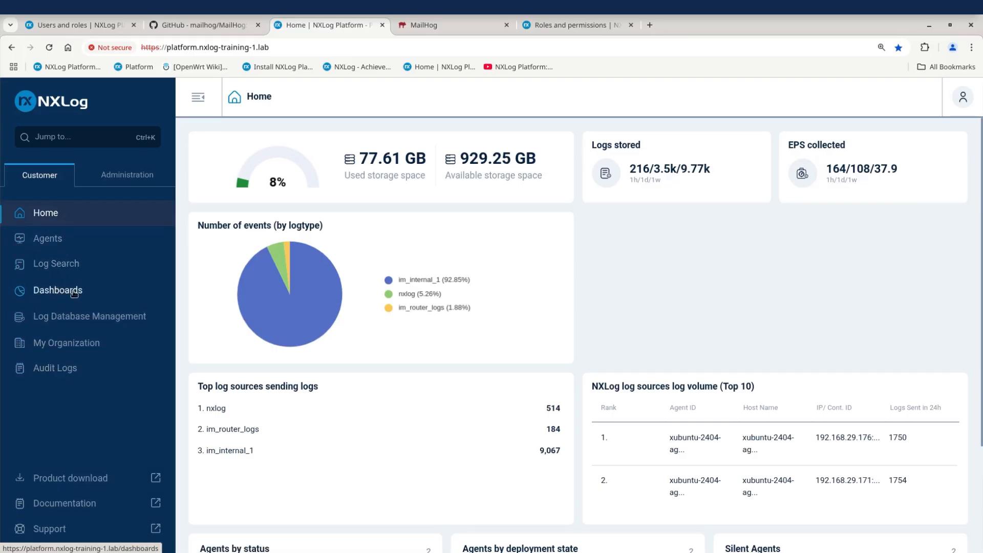
key("alt+Tab")
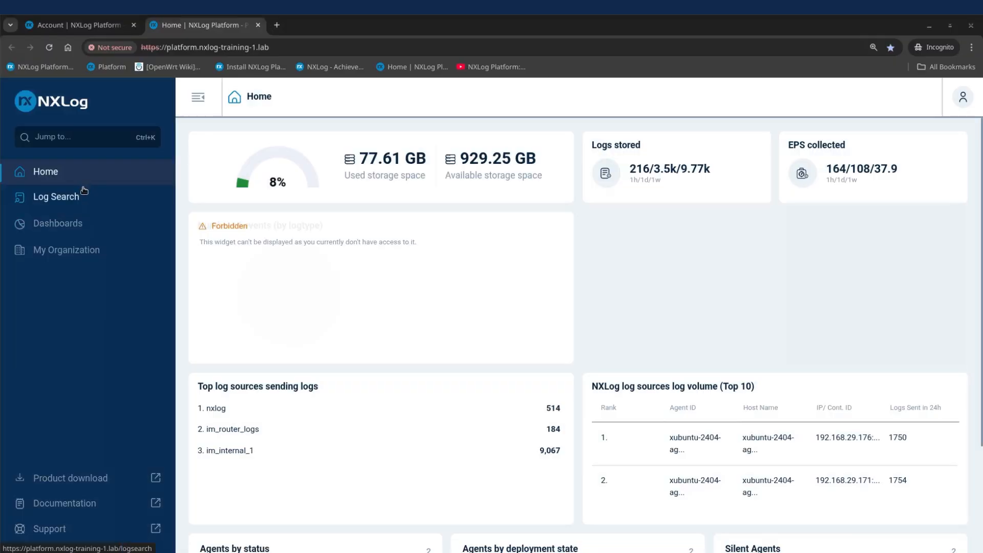
View Log Search and My Organization as the invited user, and compare the organization overview with the one in the admin window
left_click(56, 203)
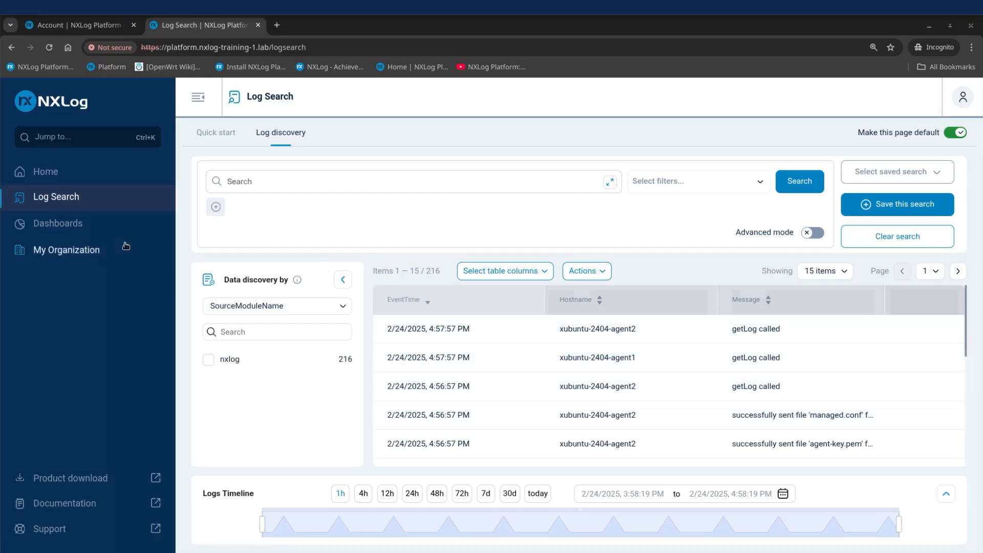
left_click(64, 250)
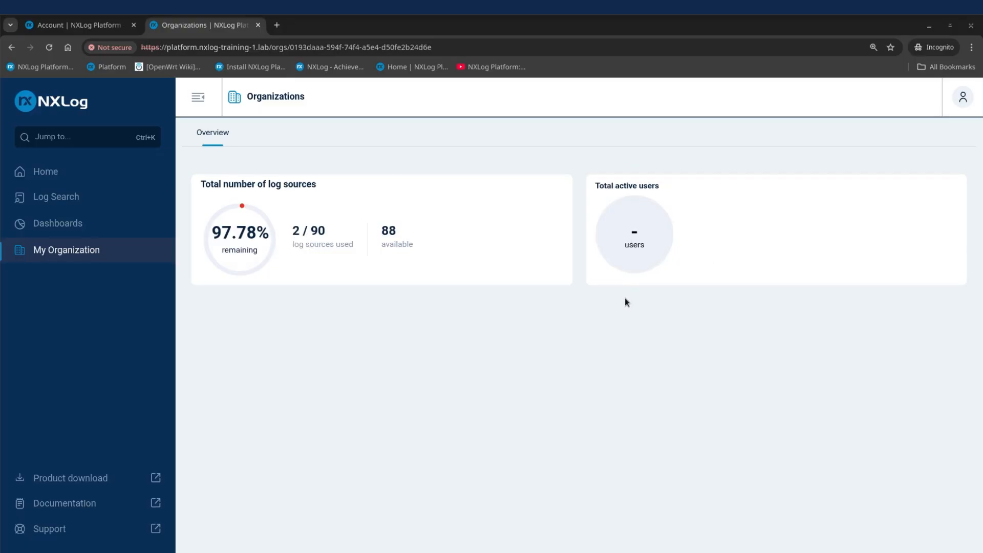
key("alt+Tab")
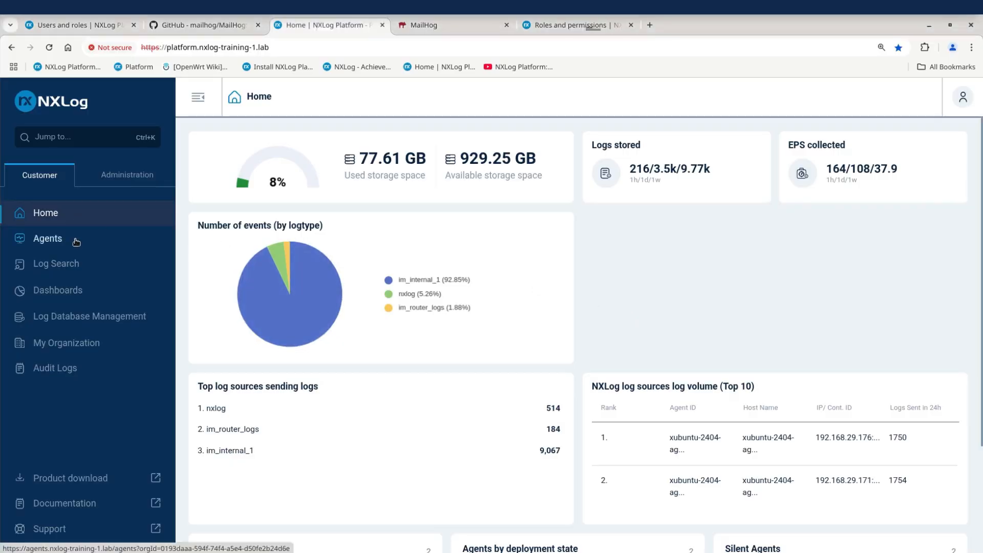
left_click(77, 343)
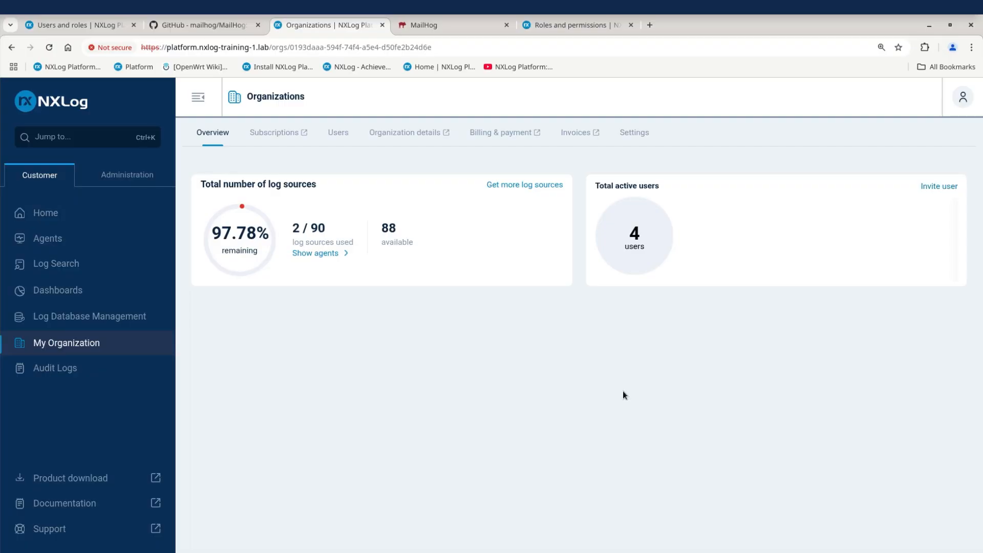
key("alt+Tab")
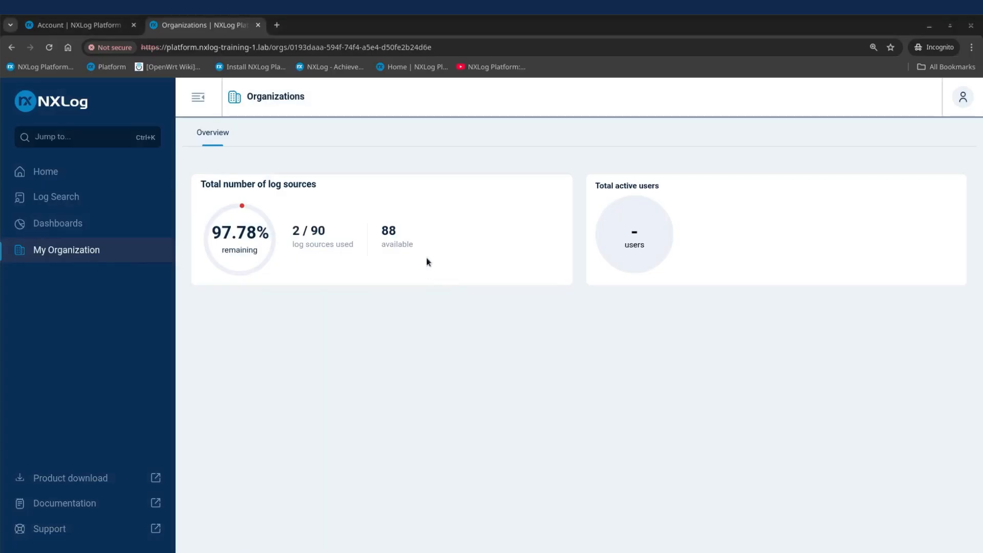
key("alt+Tab")
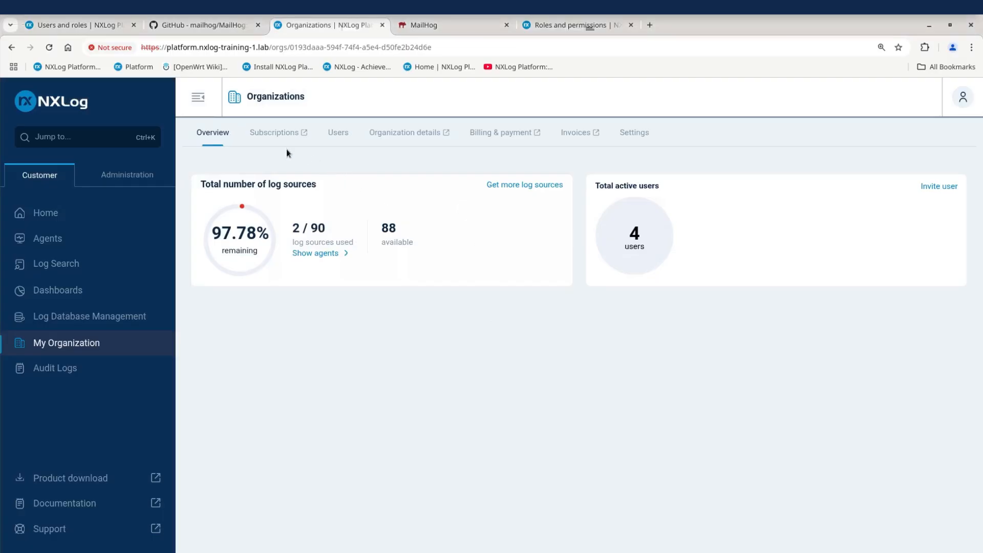
Filter the users in Administration's Users & Roles Management by the Log Search role, and view the actions available for the newly joined user
left_click(116, 174)
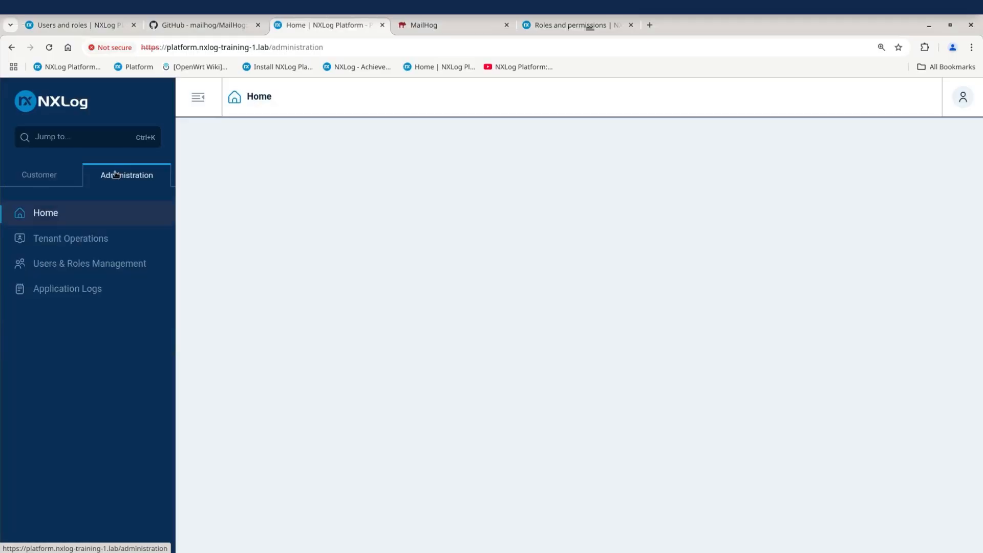
left_click(91, 273)
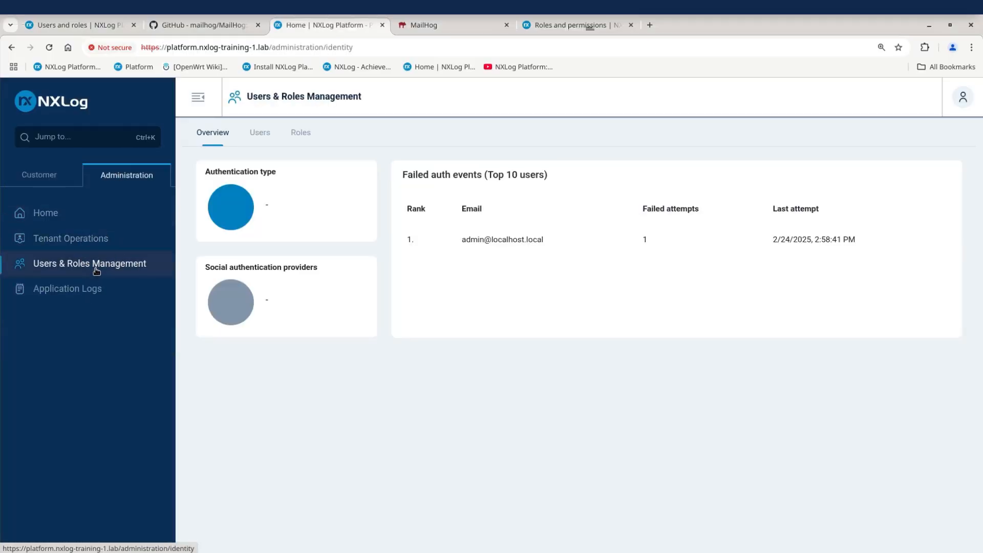
left_click(308, 136)
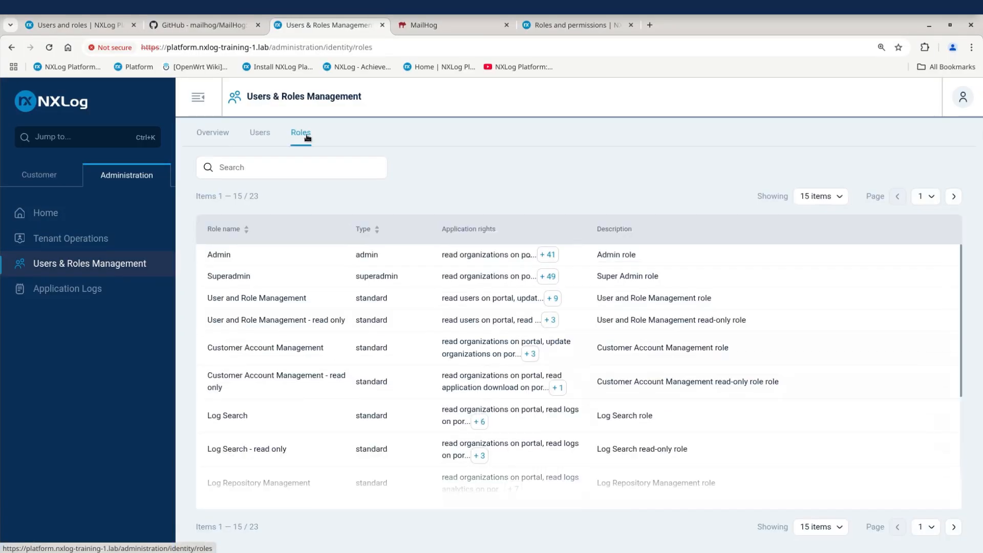
left_click(265, 138)
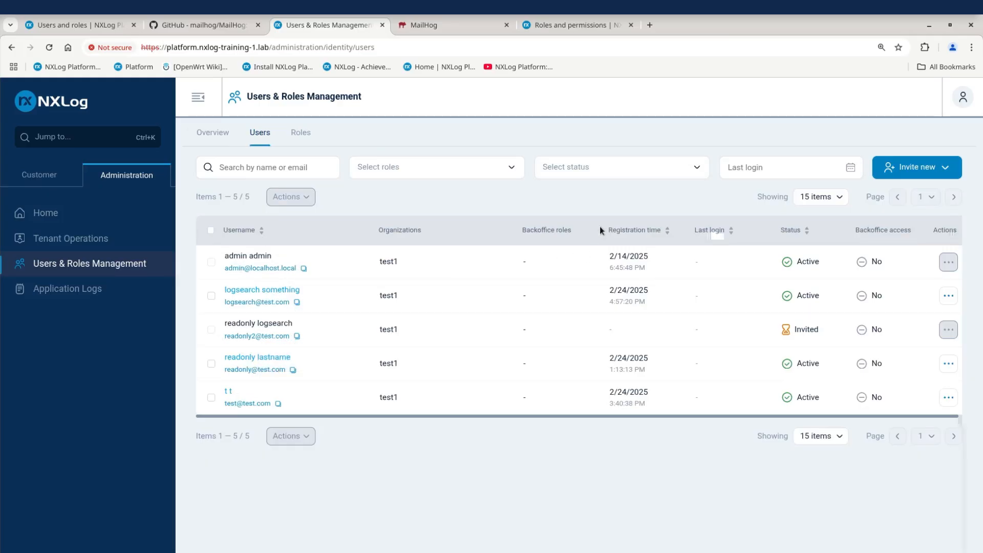
left_click(477, 170)
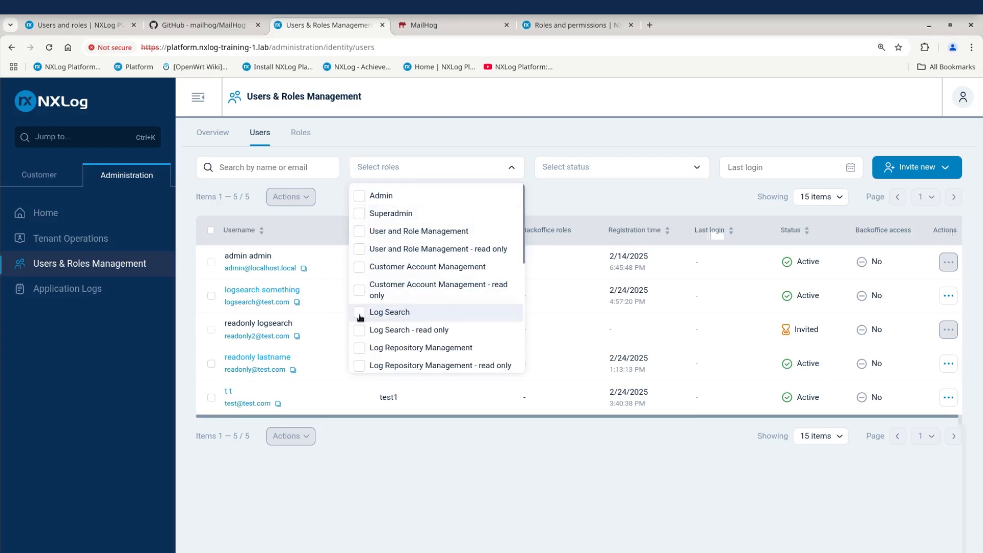
left_click(360, 312)
left_click(573, 461)
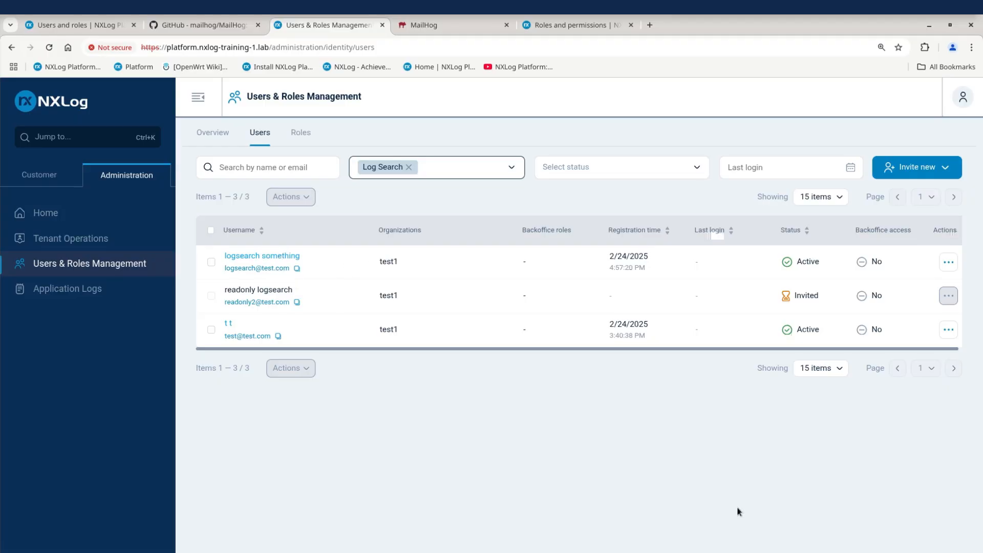
left_click(949, 262)
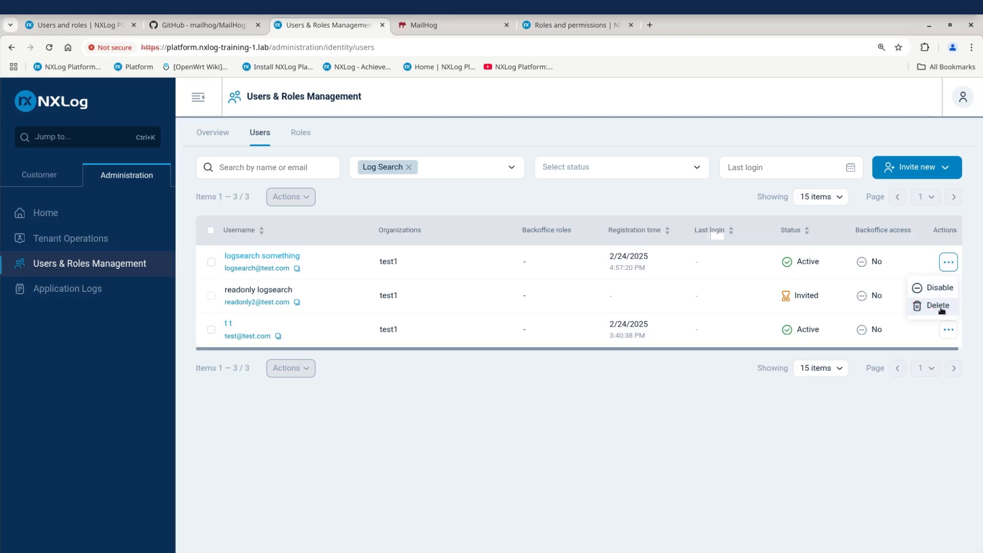
left_click(599, 445)
Examine the list of roles in Users & Roles Management and the full set of application rights of the Admin role
left_click(294, 133)
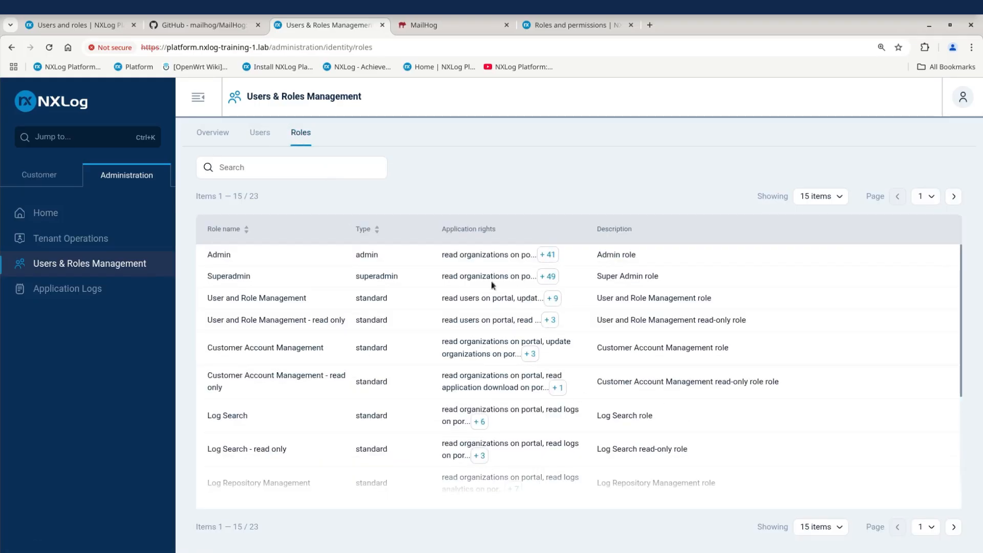
scroll(299, 297, "down", 4)
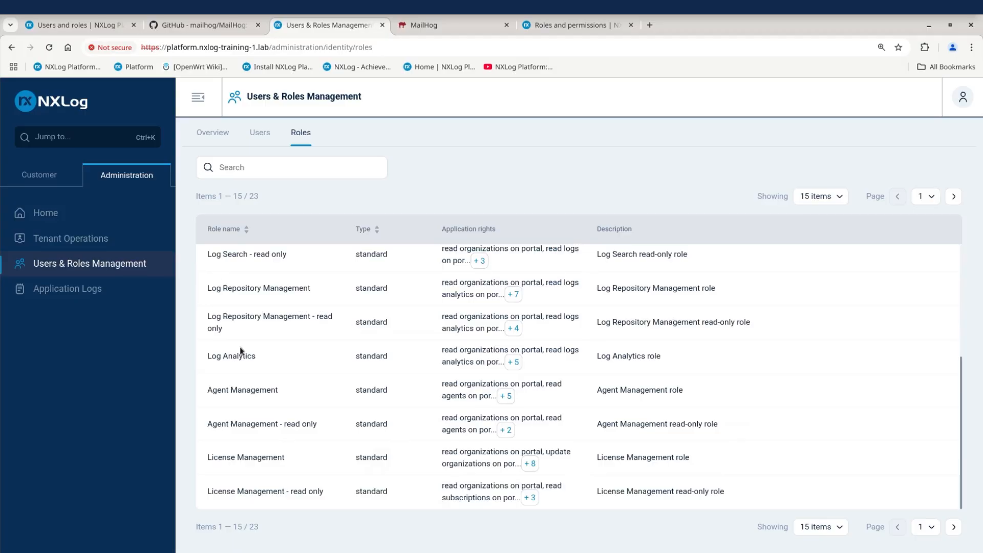
scroll(305, 451, "up", 4)
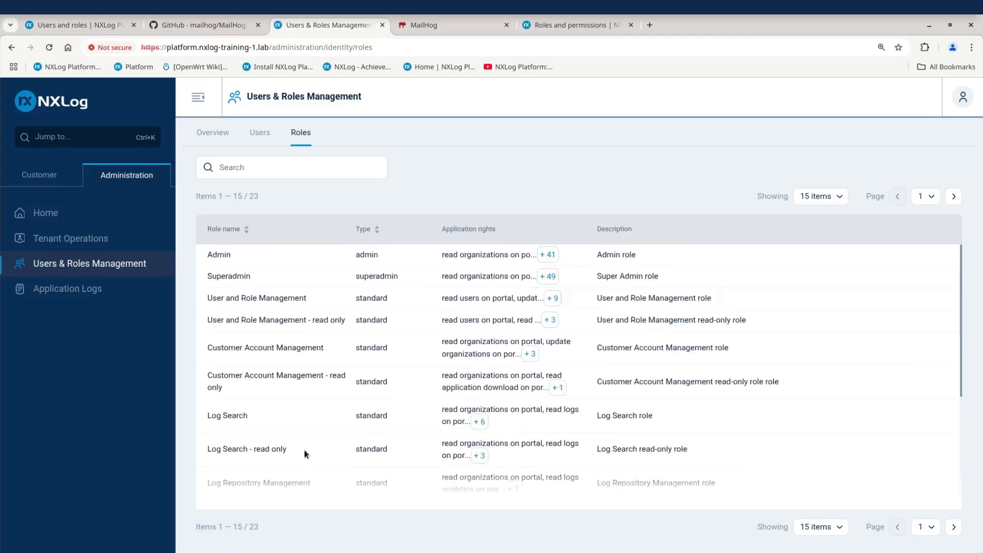
scroll(313, 382, "down", 4)
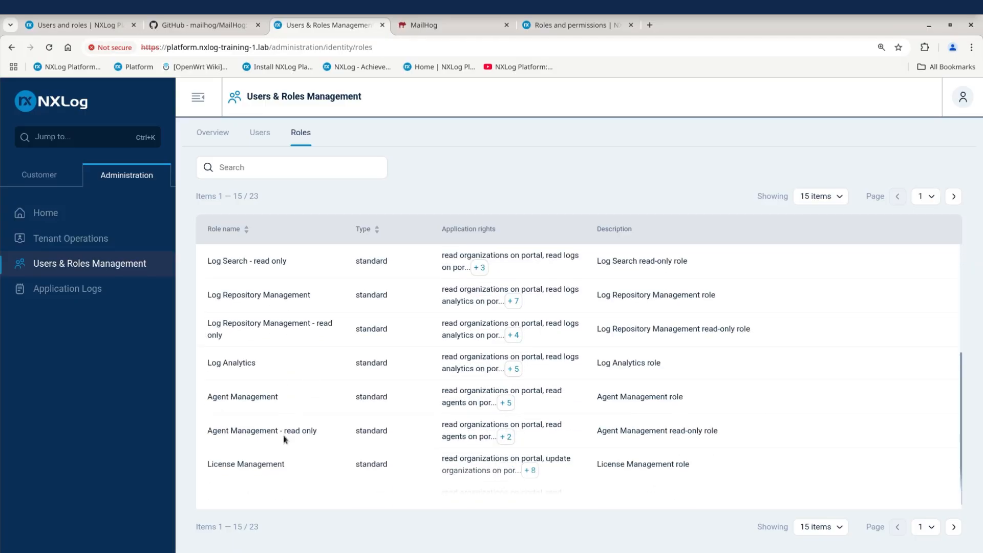
scroll(342, 411, "down", 1)
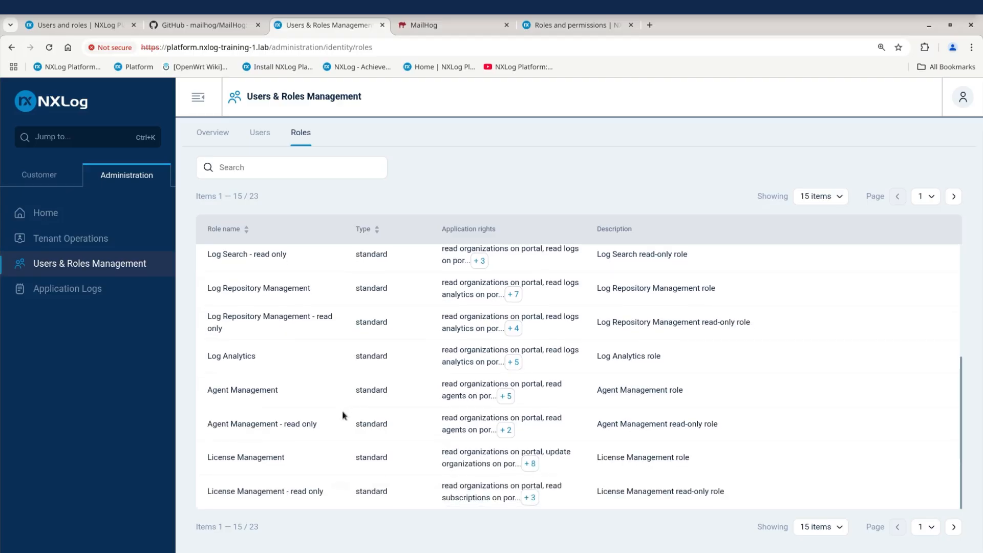
scroll(386, 398, "up", 5)
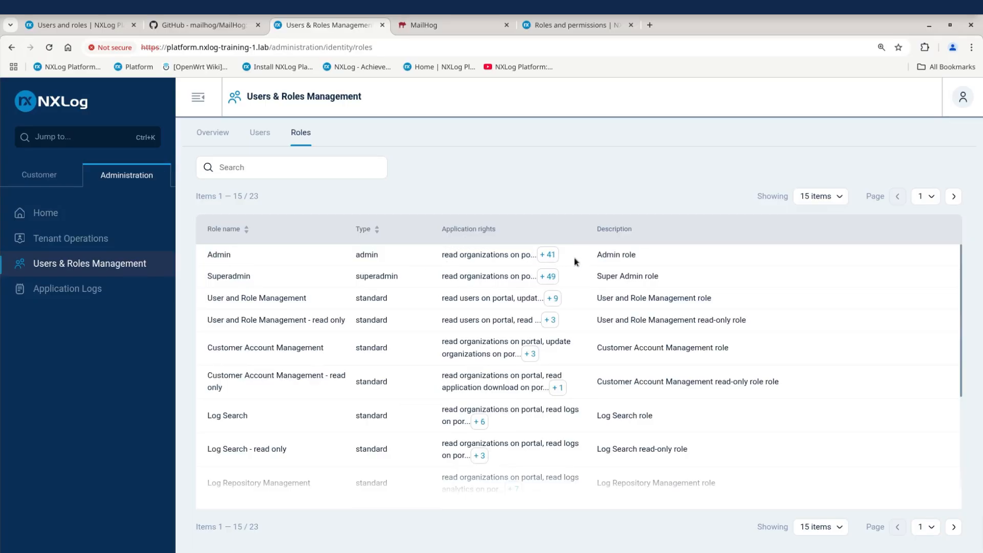
left_click(549, 254)
scroll(538, 333, "down", 8)
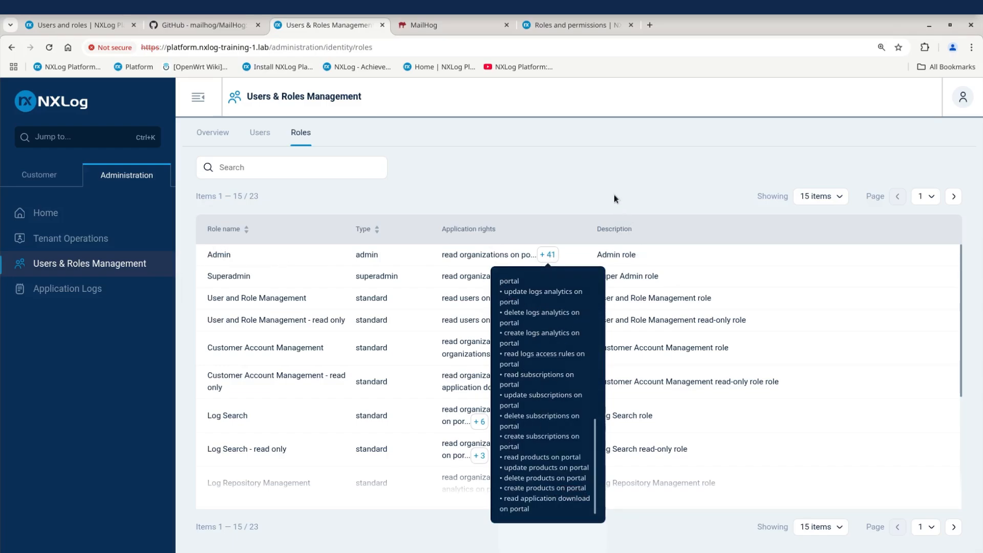
Review the role descriptions in the Roles and permissions documentation, including Log Search and Log Repository Management, and return to the platform's roles list
left_click(558, 25)
scroll(661, 236, "up", 10)
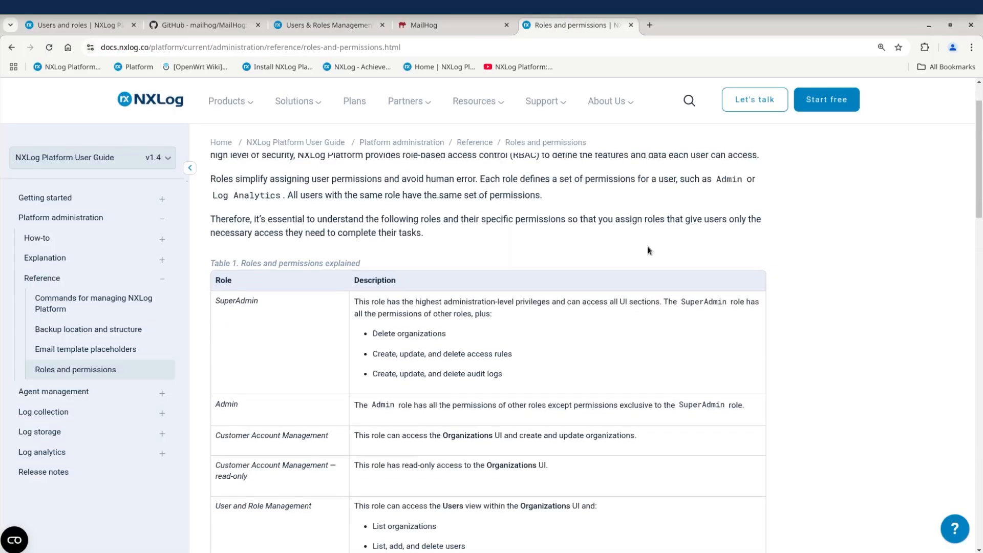
scroll(410, 314, "up", 2)
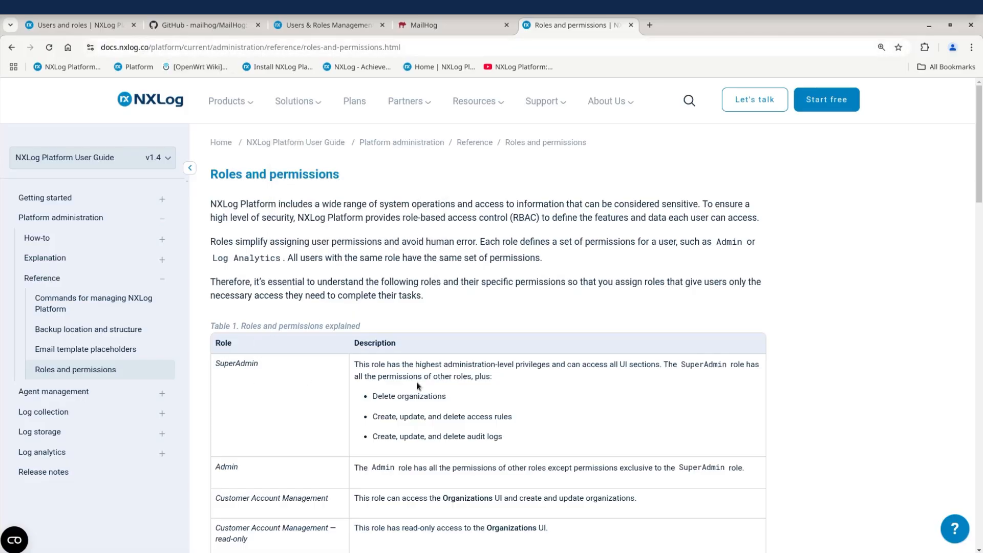
scroll(417, 383, "down", 4)
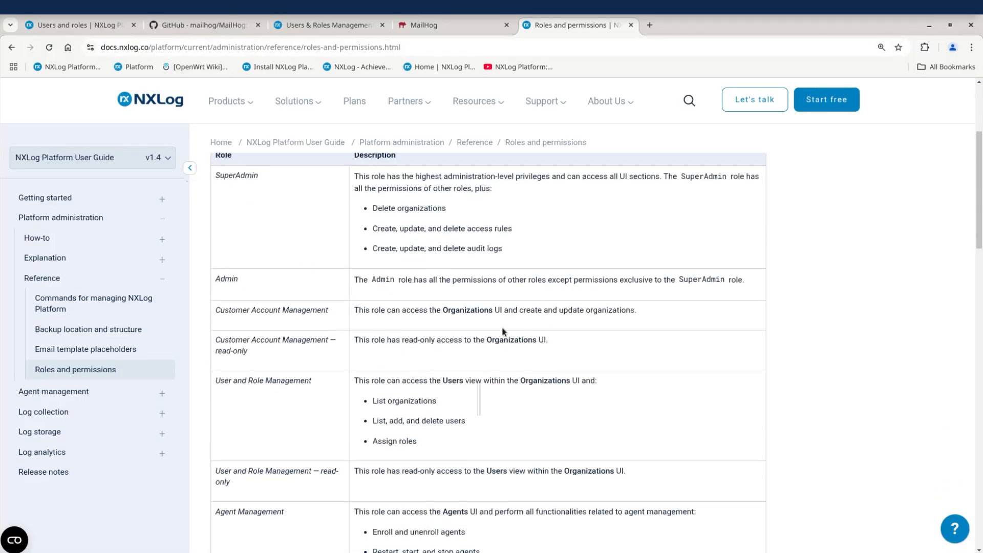
scroll(506, 346, "down", 8)
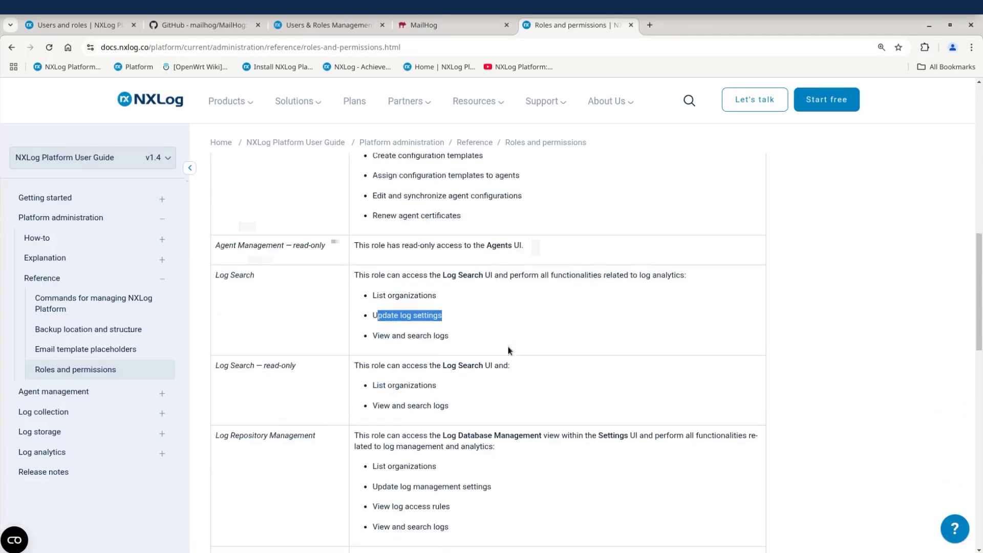
scroll(509, 348, "down", 3)
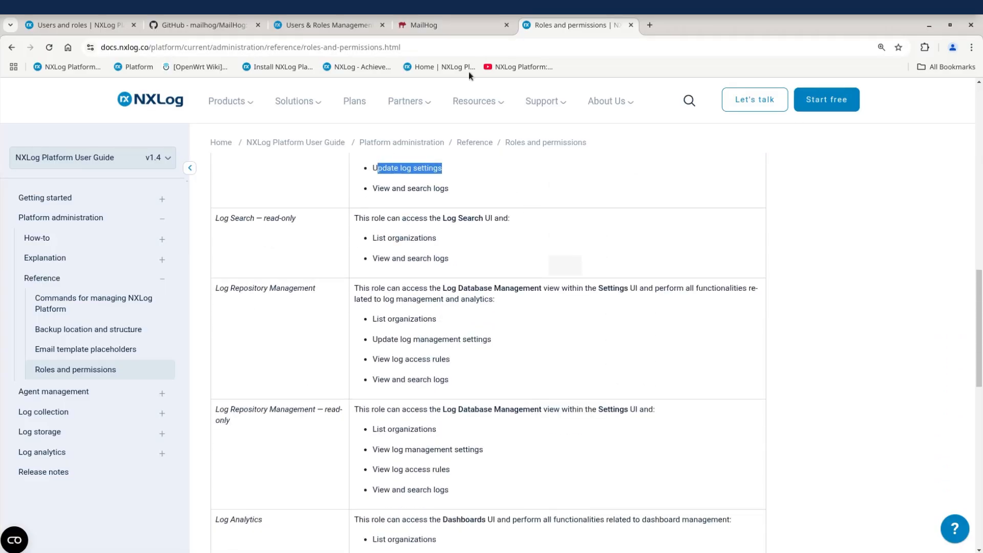
left_click(322, 25)
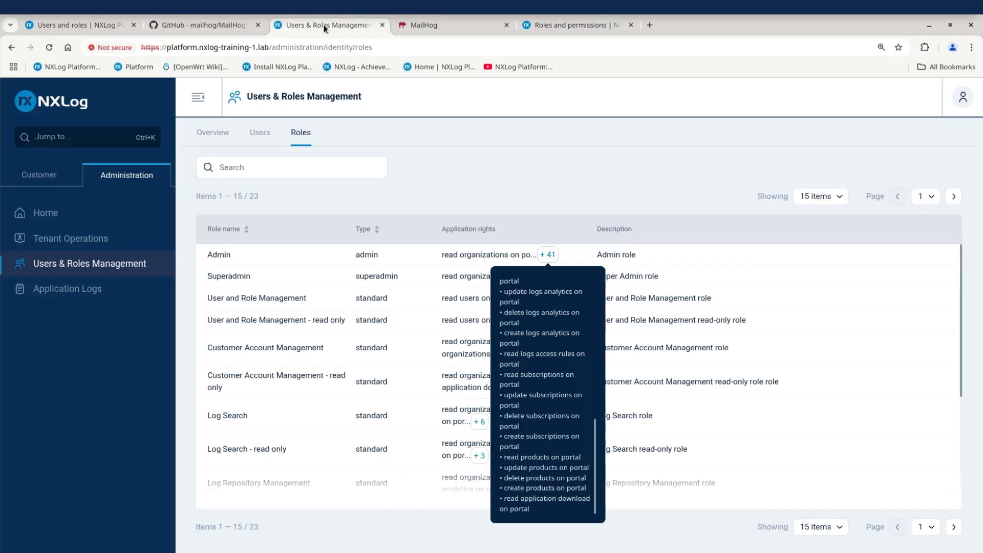